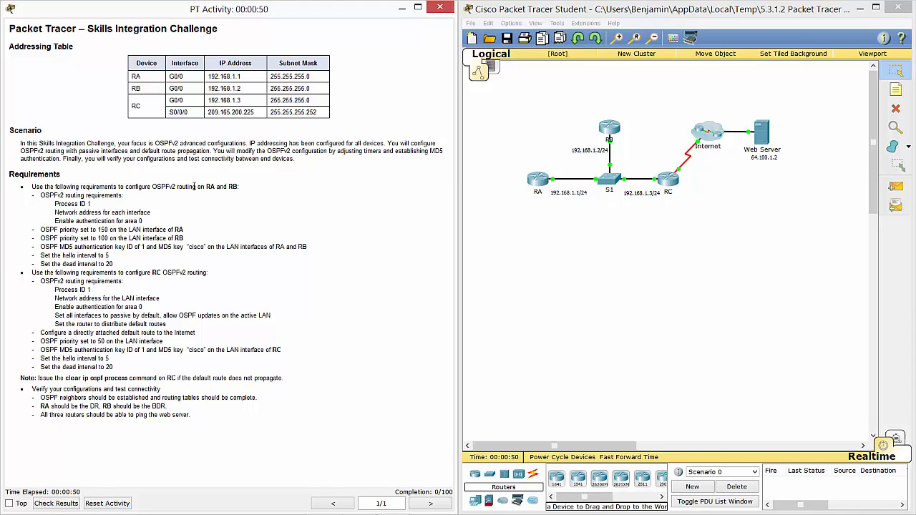
Step: Open router RA from the logical topology to show its device window
left_click(540, 184)
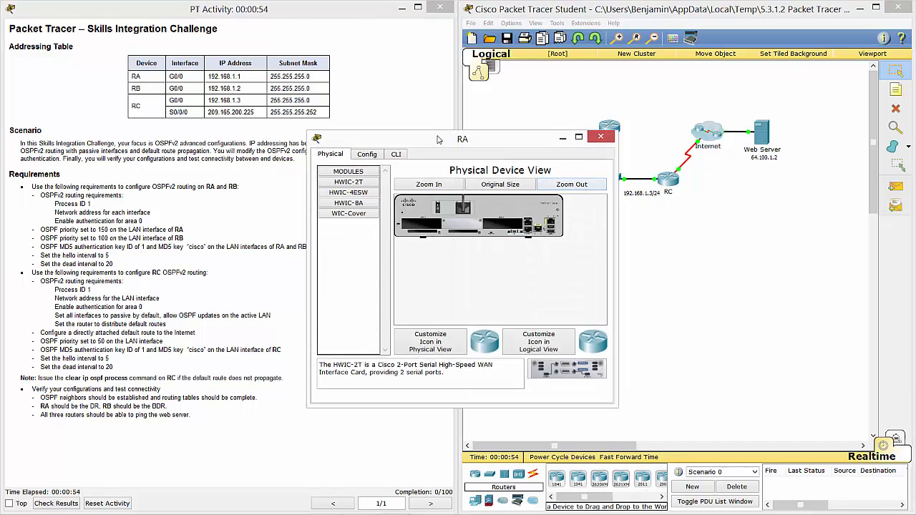
Step: On RA's enlarged CLI, enter privileged mode and then global configuration mode
left_click_drag(437, 140, 451, 23)
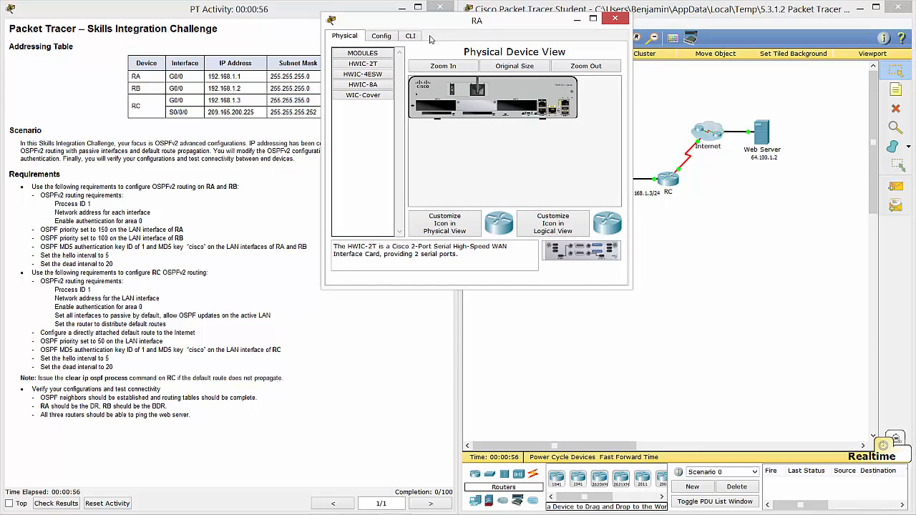
left_click(412, 36)
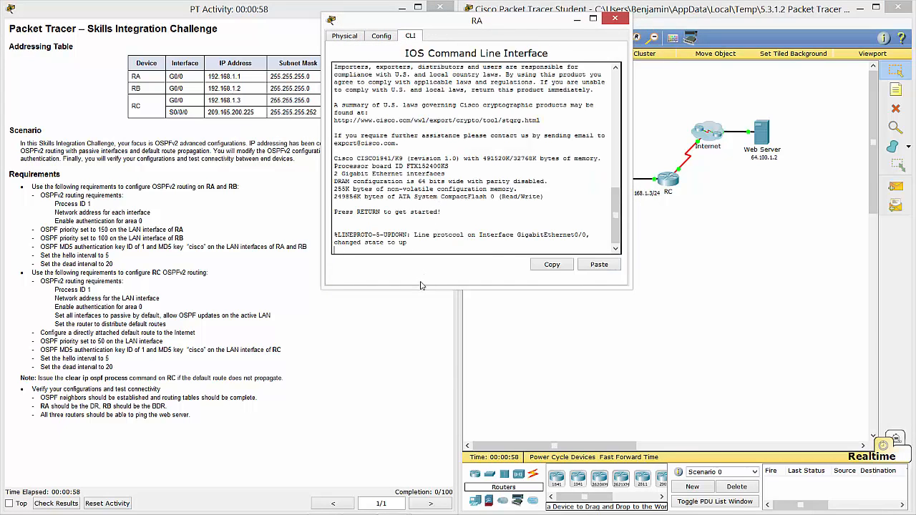
left_click_drag(423, 285, 409, 488)
key("Return")
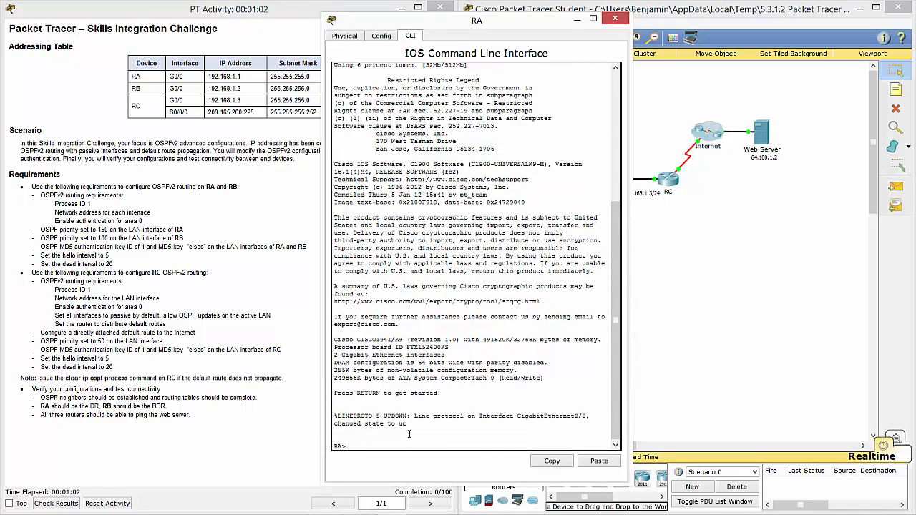
type("en")
key("Return")
type("conf t")
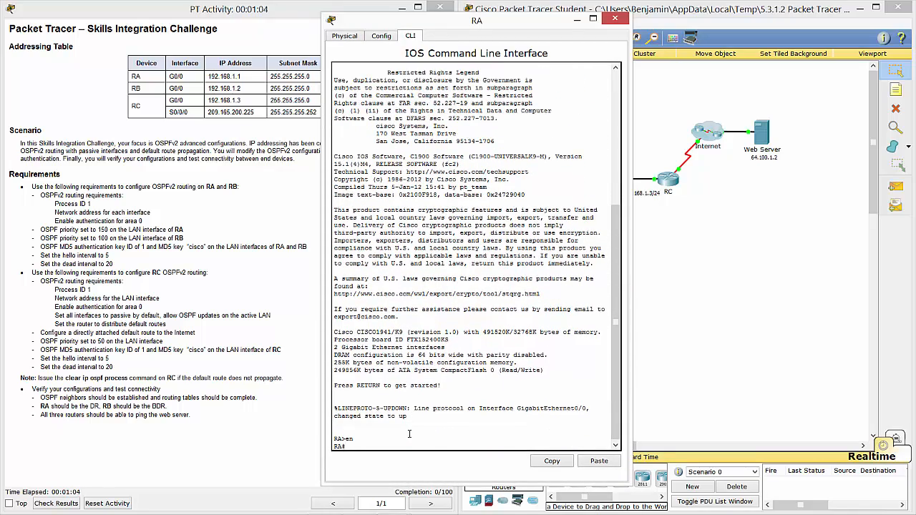
key("Return")
Step: Start OSPF process 1 on RA and advertise network 192.168.1.0 0.0.0.255 in area 0
type("ruot")
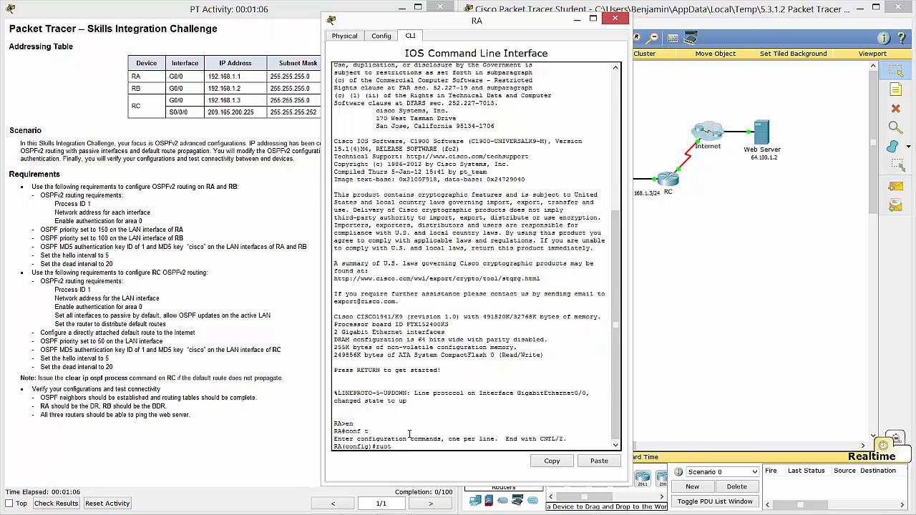
key("BackSpace")
key("BackSpace")
key("BackSpace")
type("router ospf 1")
key("Return")
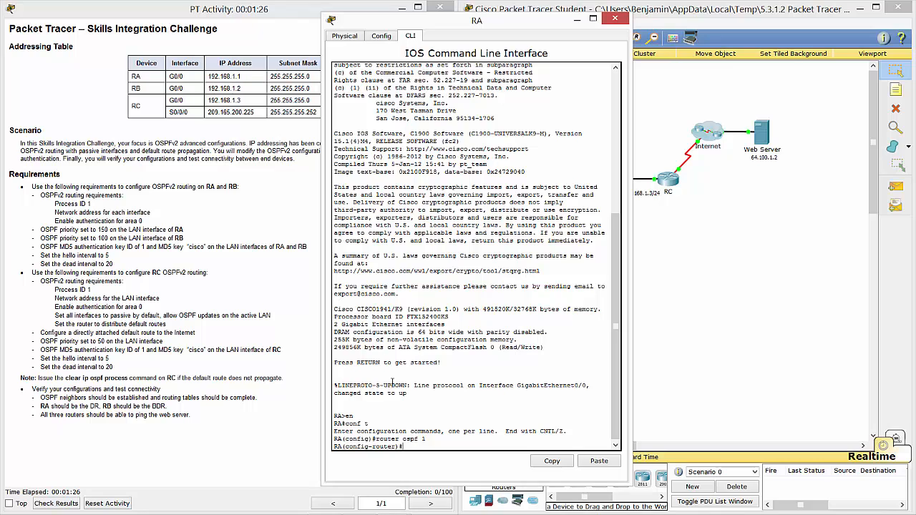
type("network 192.168.1.0 ?")
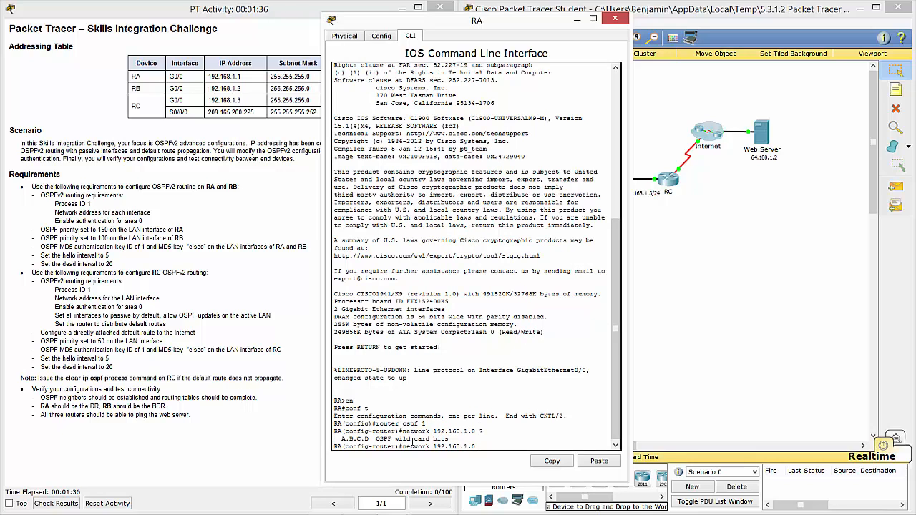
type("0.0.0.")
type("255")
type(" ?")
type("area")
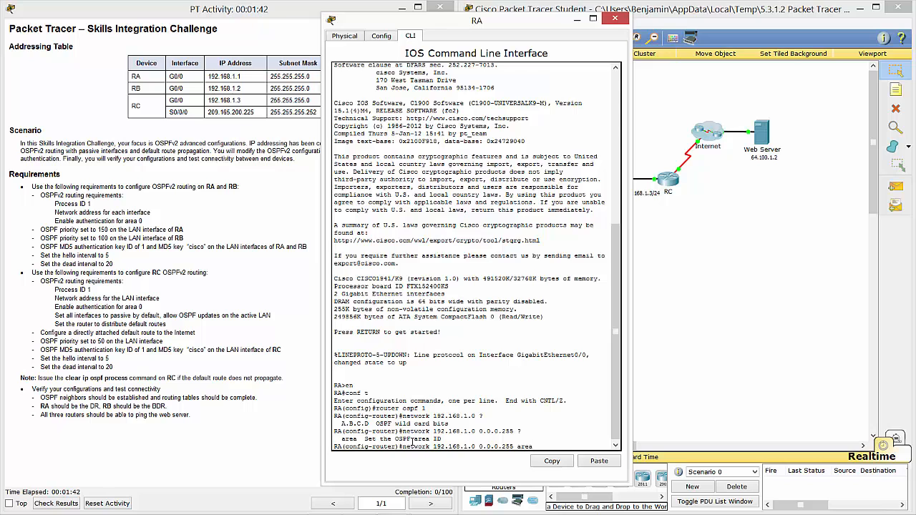
type(" 0")
key("Return")
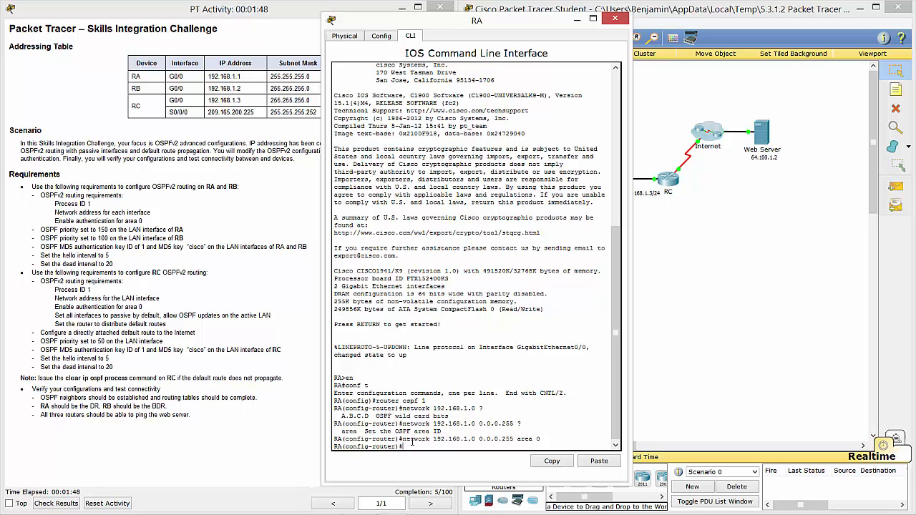
Step: Enable area 0 message-digest authentication in RA's OSPF process
type("area 0 ?")
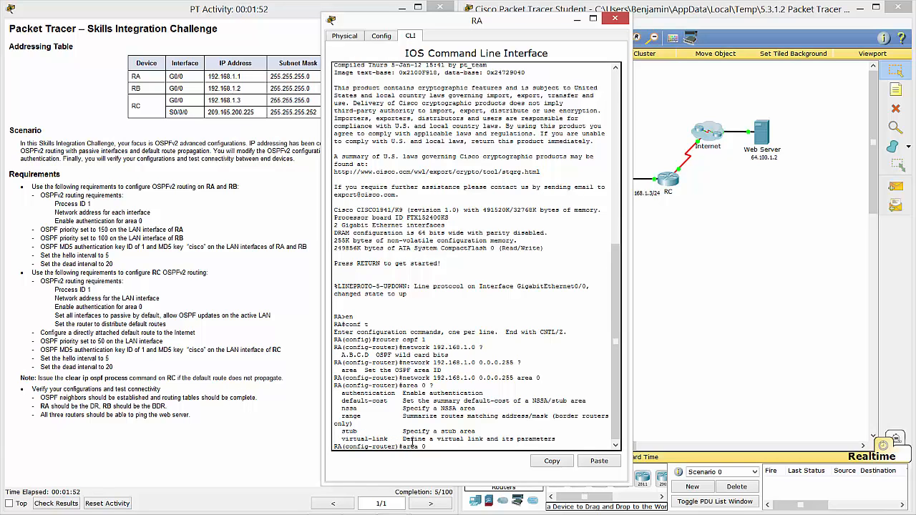
type("authen")
key("Tab")
type("?mes")
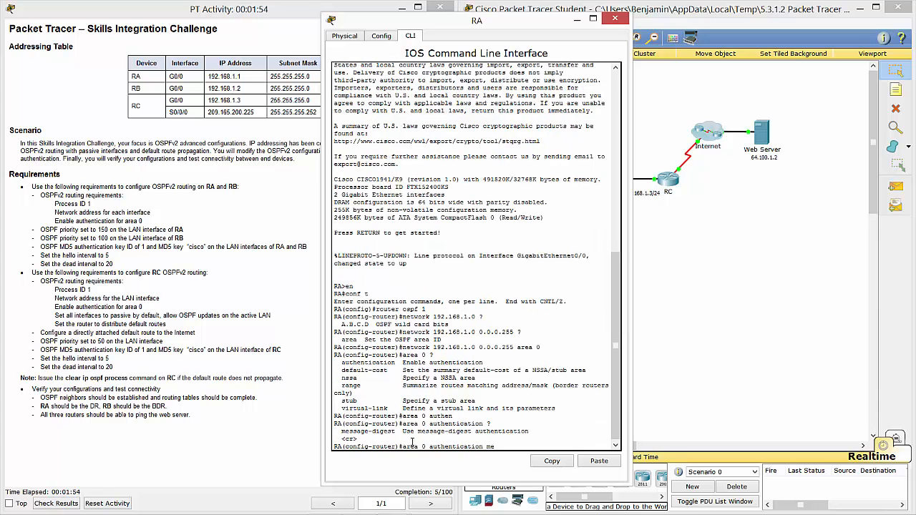
key("Tab")
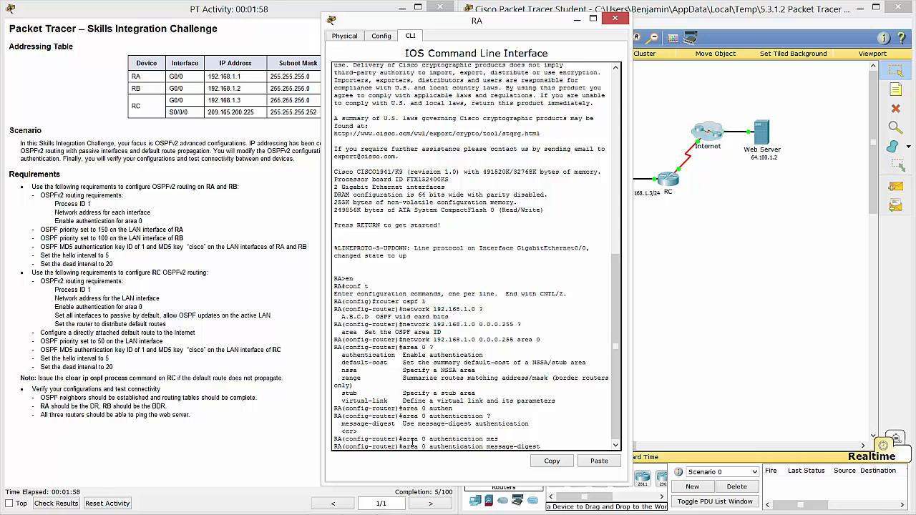
key("Return")
Step: Exit OSPF configuration and save RA's running configuration with do wr
left_click(232, 255)
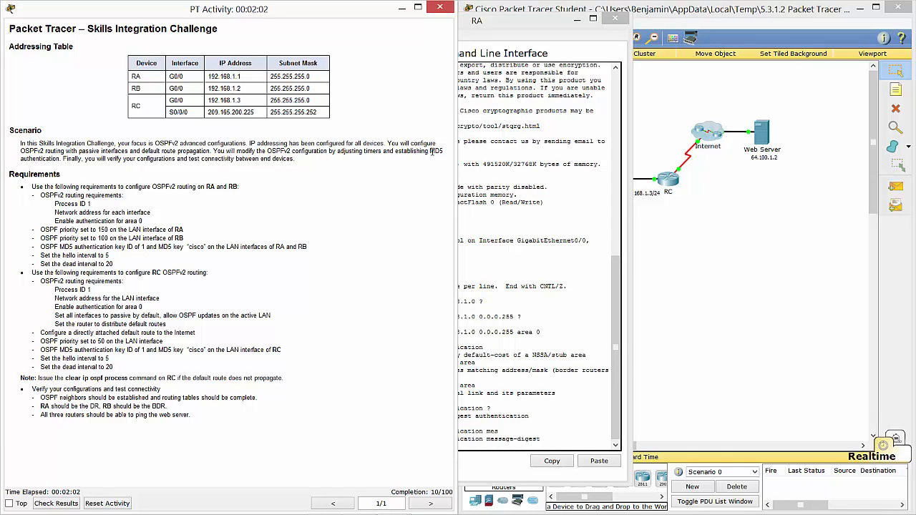
left_click(551, 258)
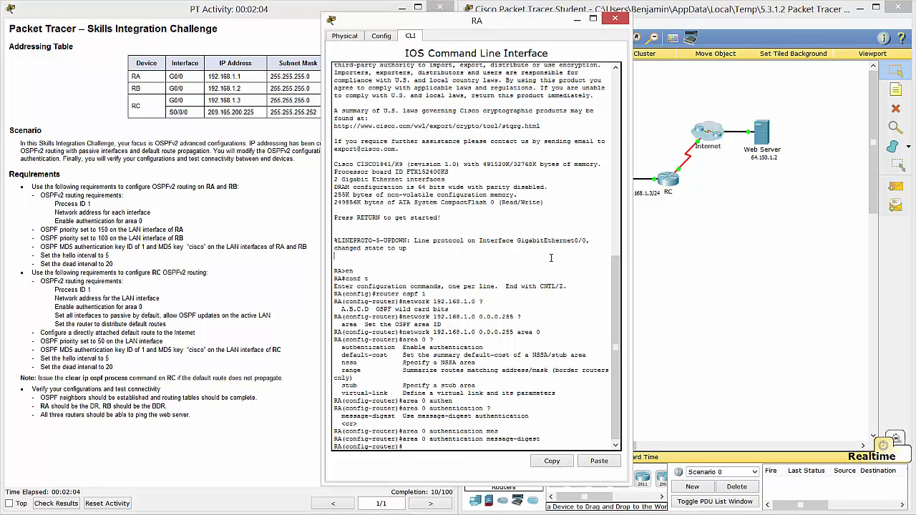
key("Return")
key("Return")
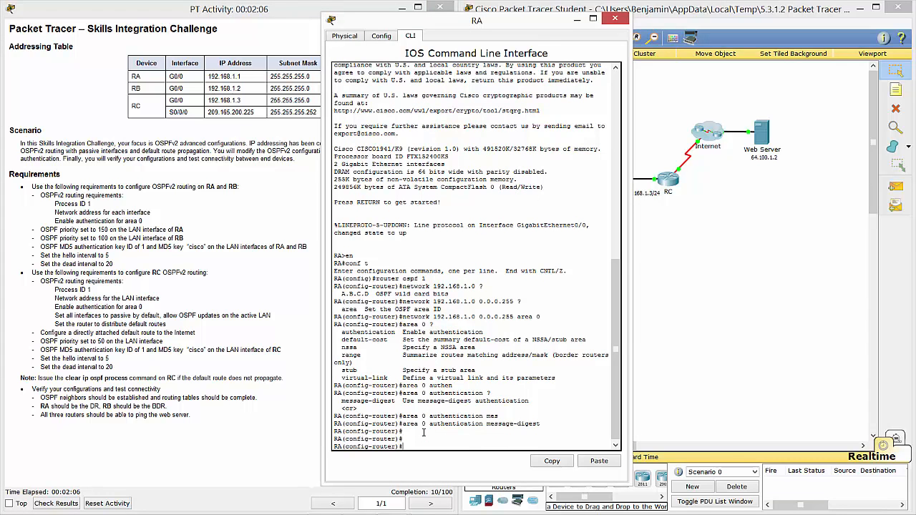
type("exit")
key("Return")
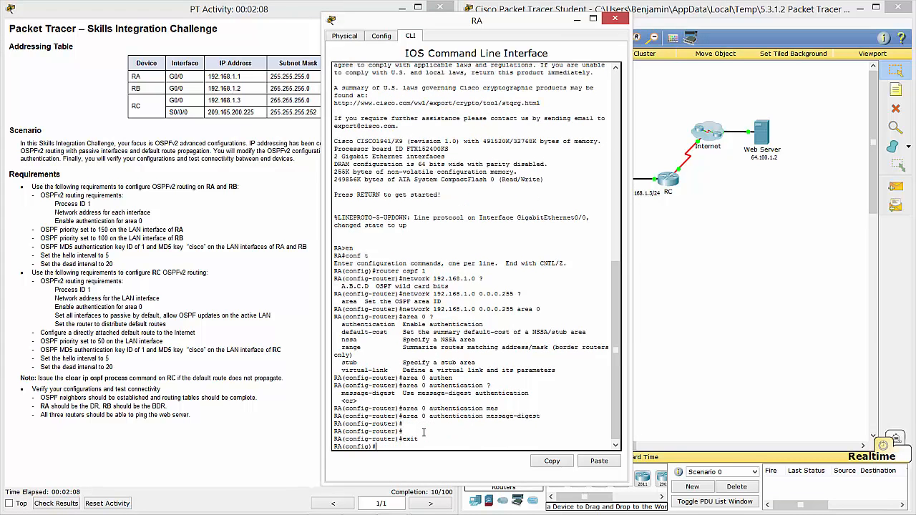
type("do wr")
key("Return")
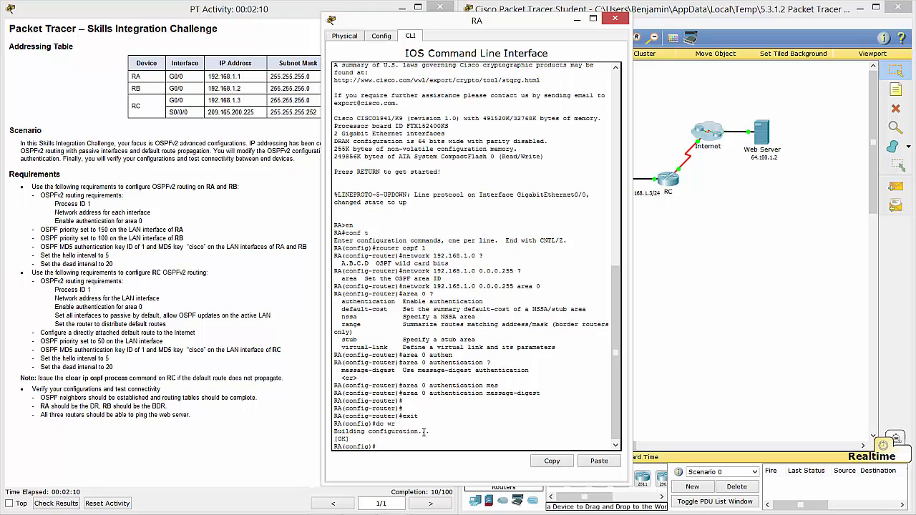
left_click(268, 409)
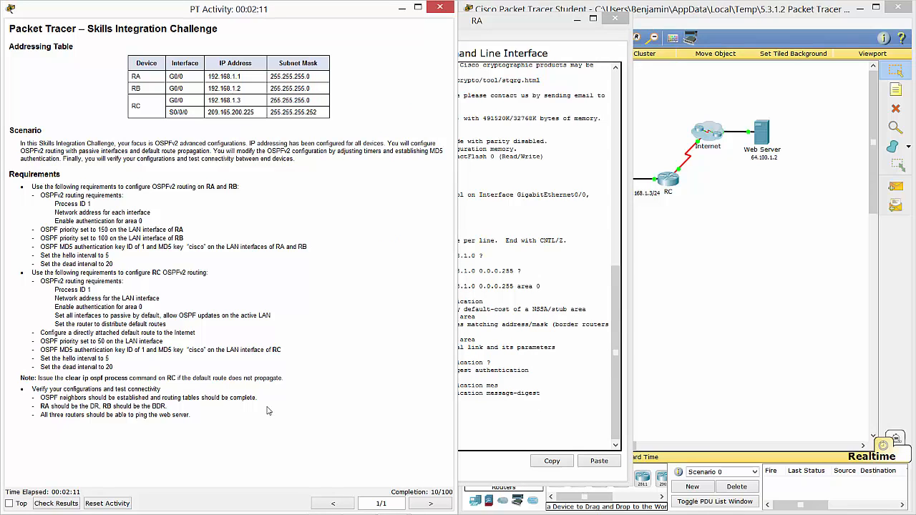
left_click(813, 374)
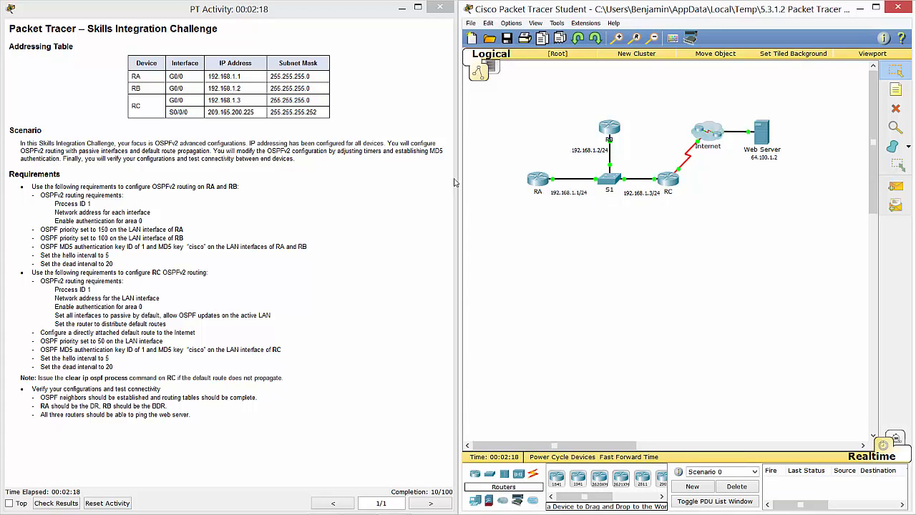
Step: Enter interface G0/0 configuration on RA
left_click(536, 181)
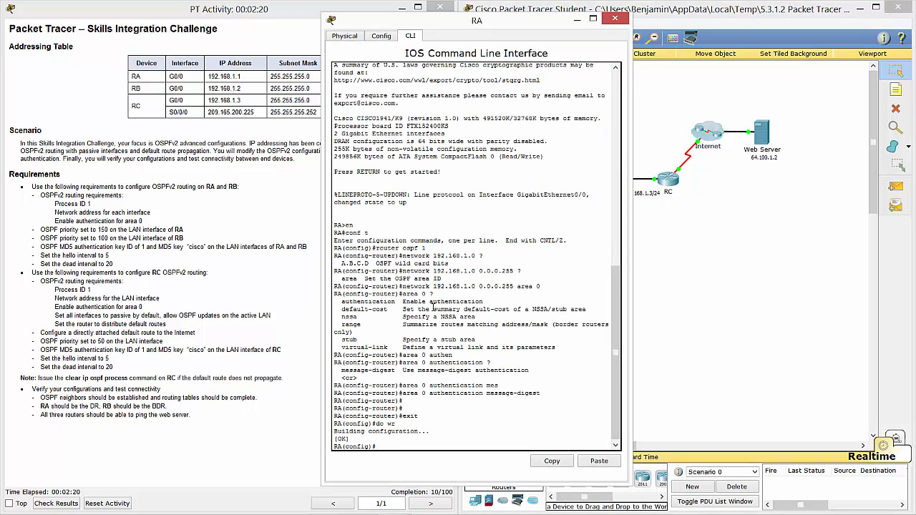
type("inter")
key("Tab")
type("g0/0/")
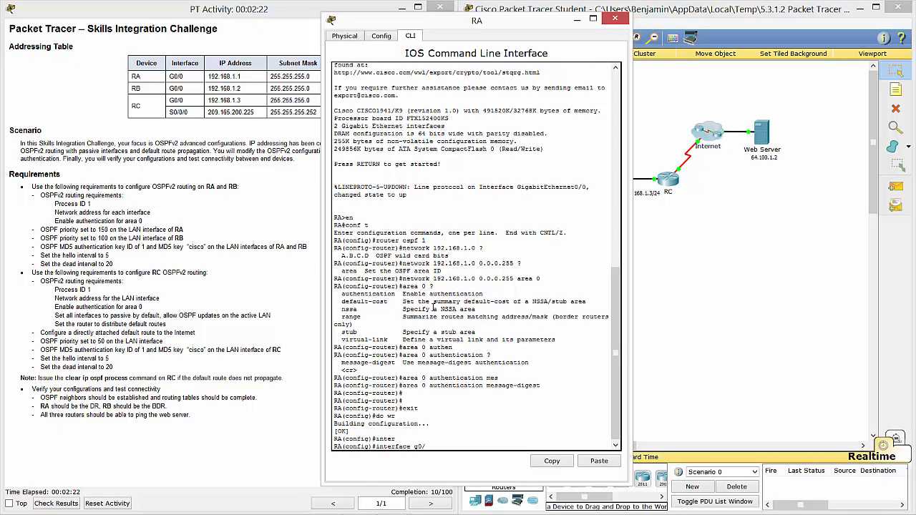
key("Return")
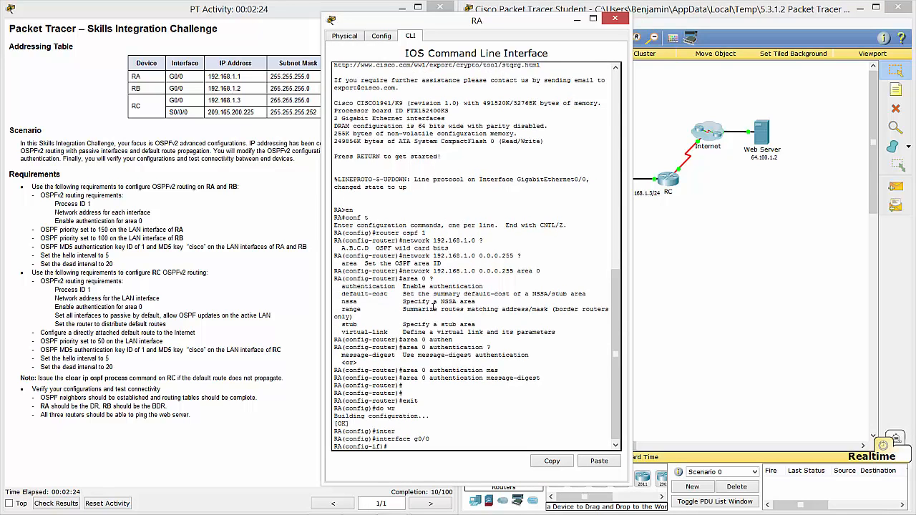
Step: Set RA's G0/0 OSPF priority to 150, correcting the mistyped 1510
type("ip ospf pr")
key("Tab")
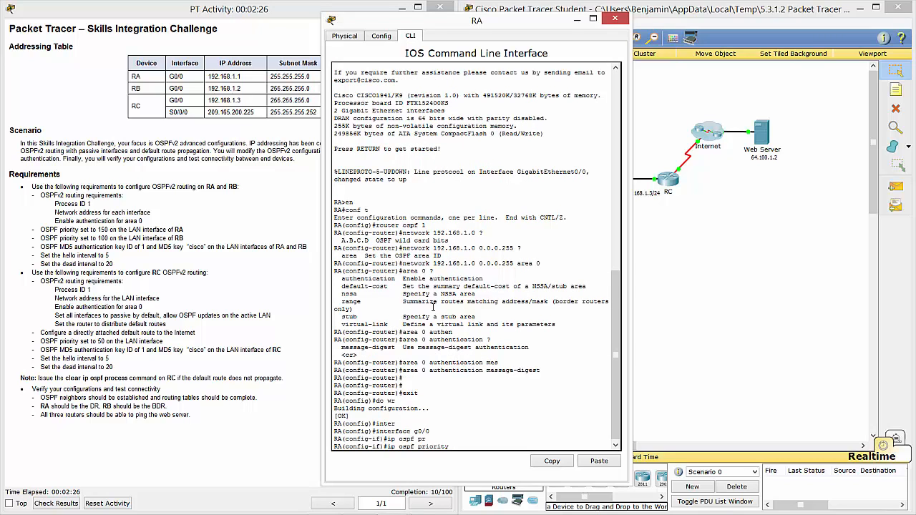
type("1510")
key("Return")
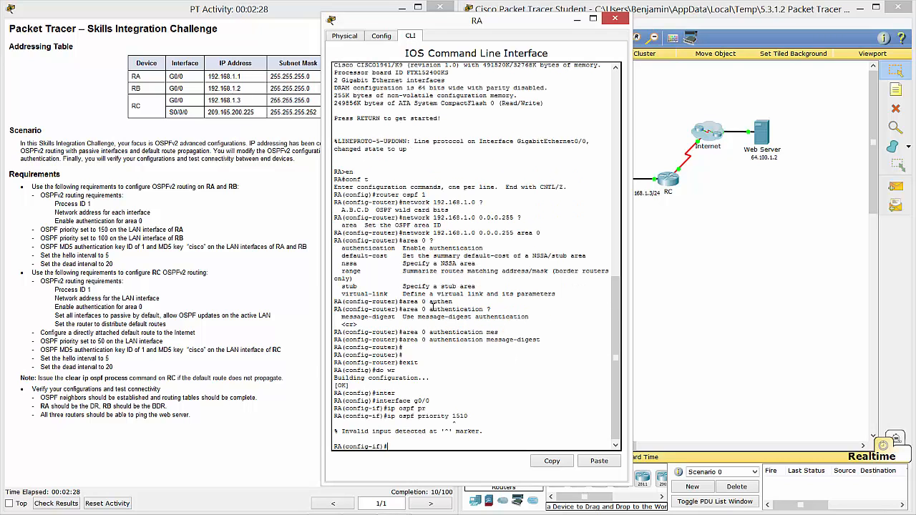
key("Up")
key("BackSpace")
key("BackSpace")
type("0")
key("Return")
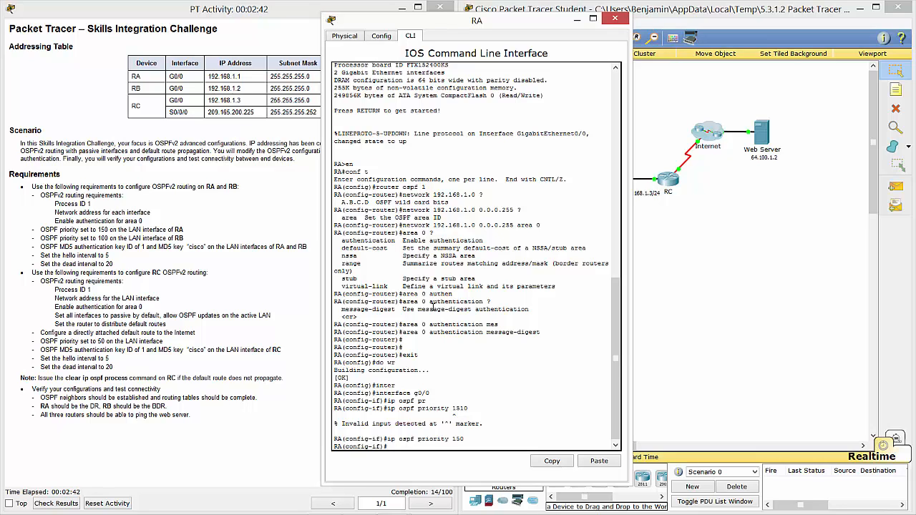
type("ip ospf ?")
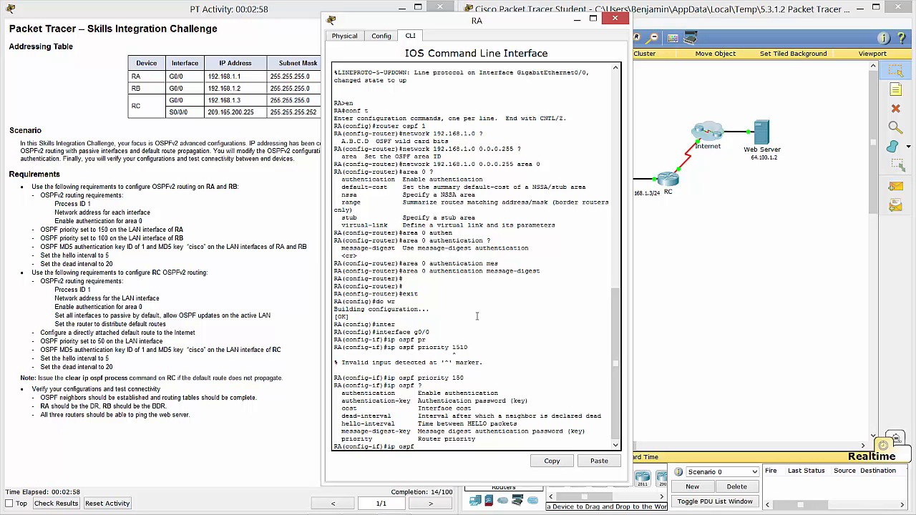
Step: Add OSPF message-digest key 1 with an MD5 authentication key on RA's G0/0
type("mess")
key("Tab")
type("?")
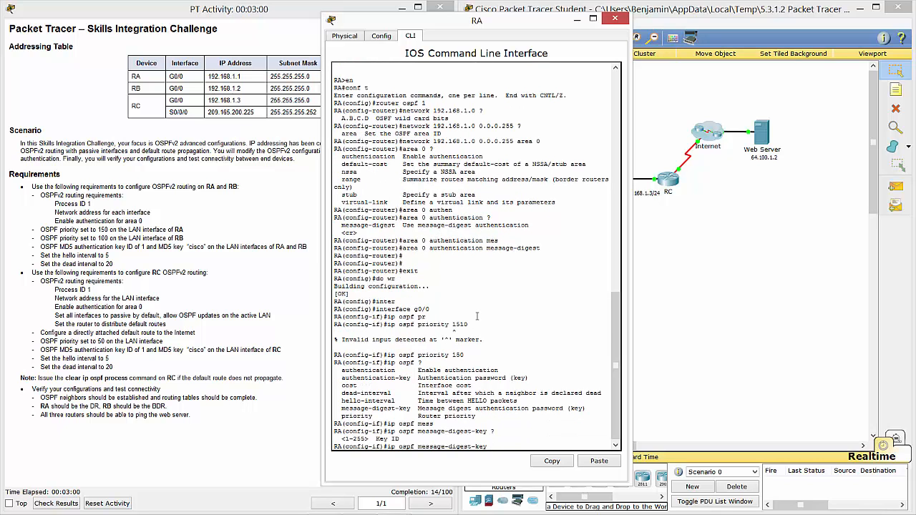
type("1 ")
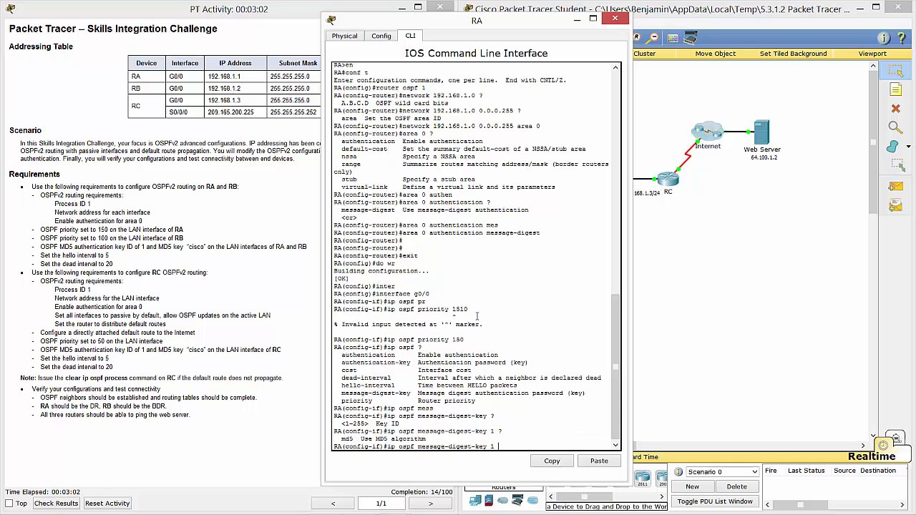
type("?md5 ?")
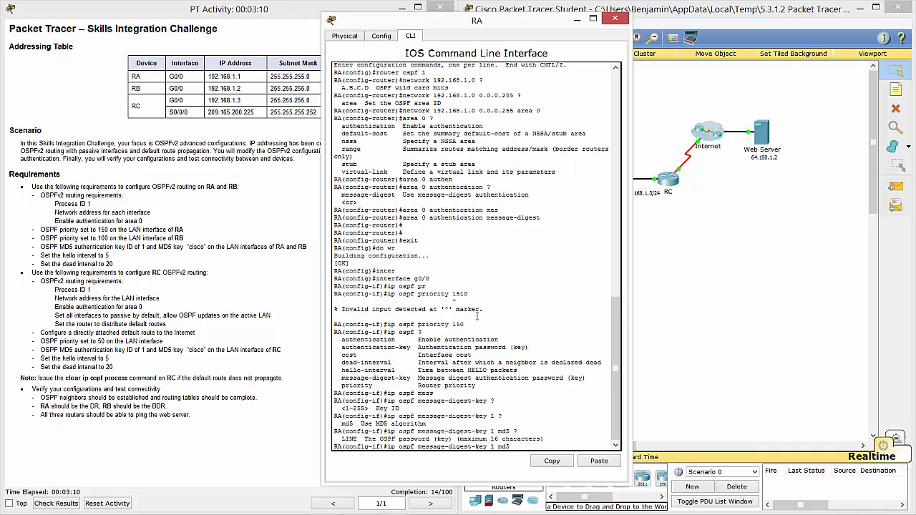
type("cisco")
key("Return")
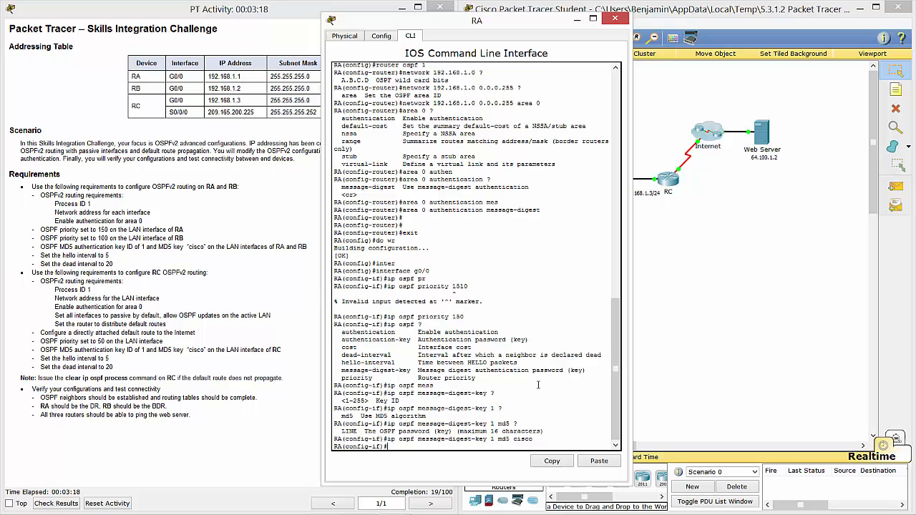
Step: Set RA's G0/0 OSPF hello interval to 5 and dead interval to 20
type("ip ospf h")
key("Tab")
type("5")
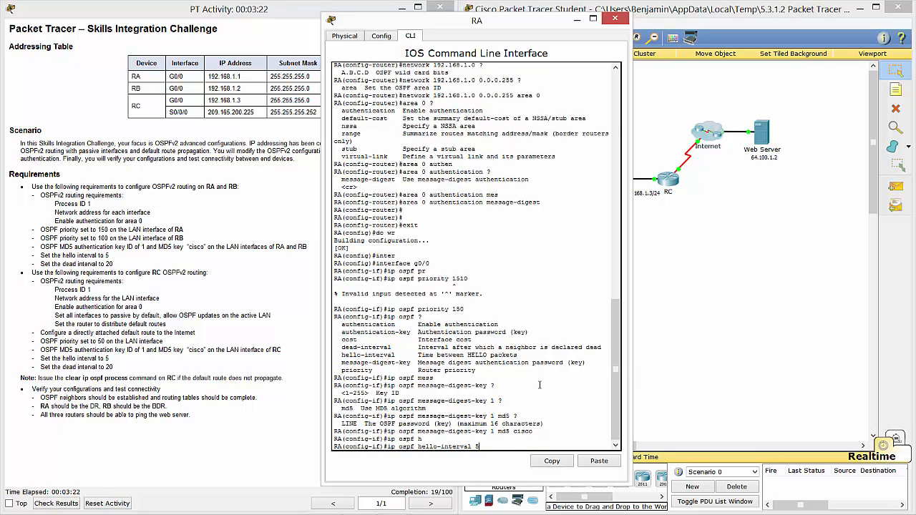
key("Return")
type("ip ospf")
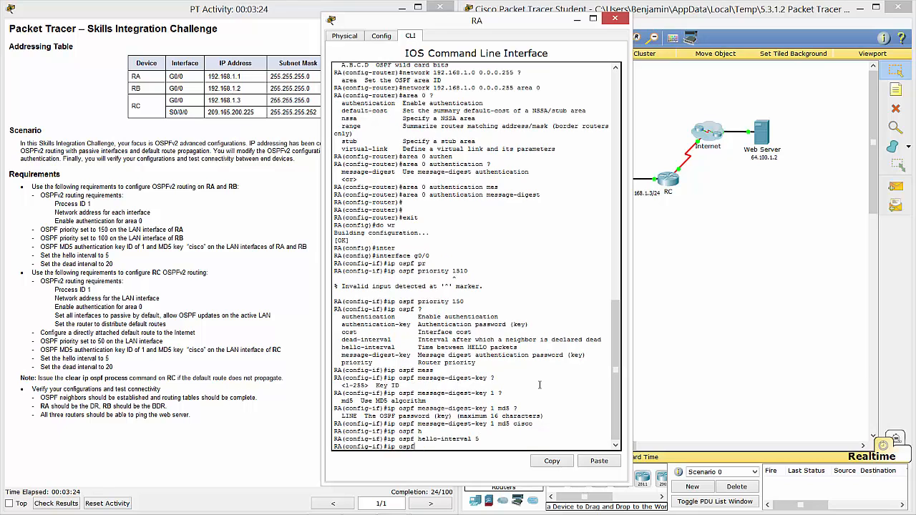
type(" d")
key("Tab")
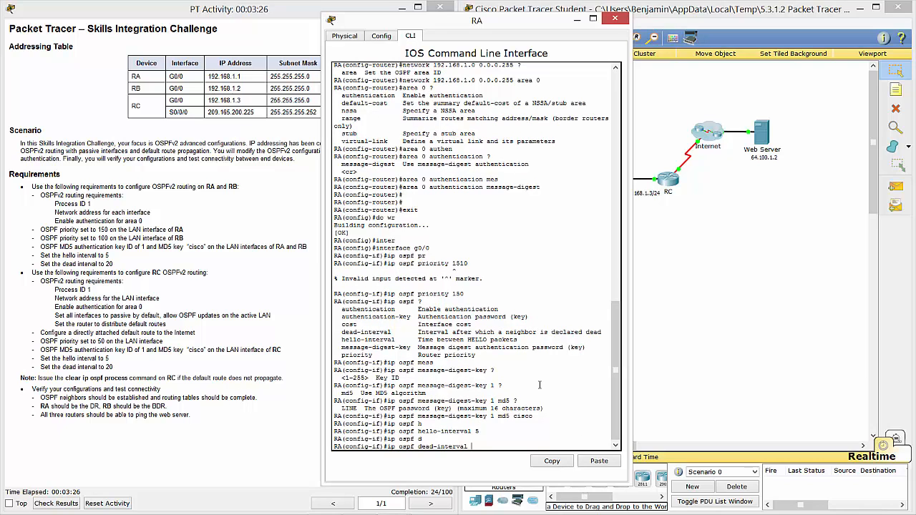
type("20")
key("Return")
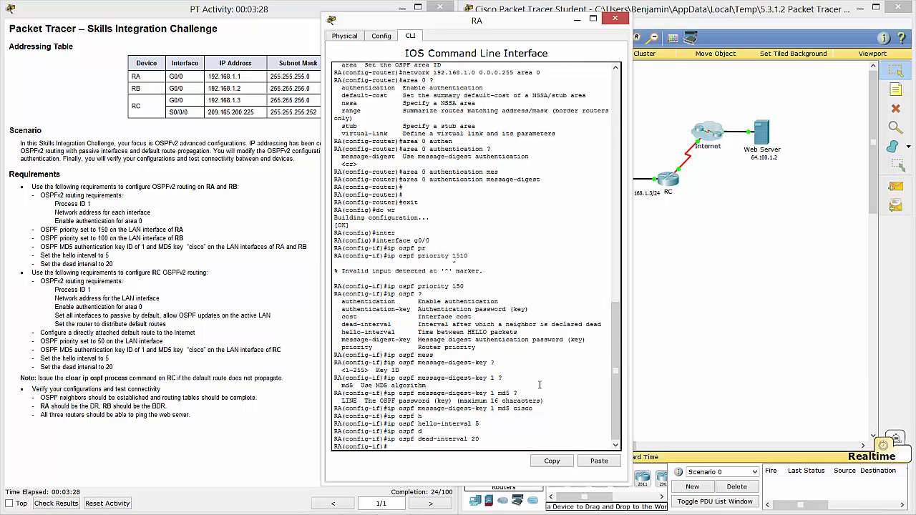
Step: Leave configuration mode and save RA's running configuration with wr
type("end")
key("Return")
type("wr")
key("Return")
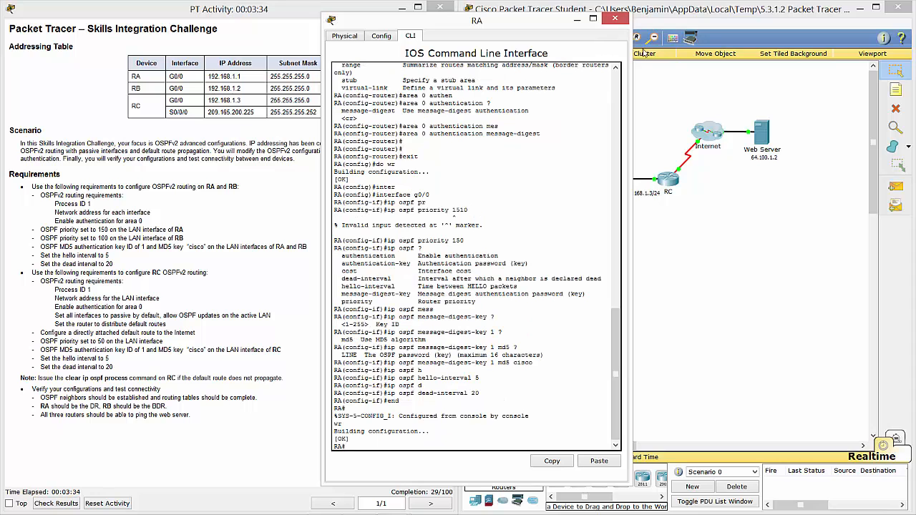
left_click(644, 72)
Step: Open router RB's device window, reposition and enlarge it, and show its CLI
left_click(609, 128)
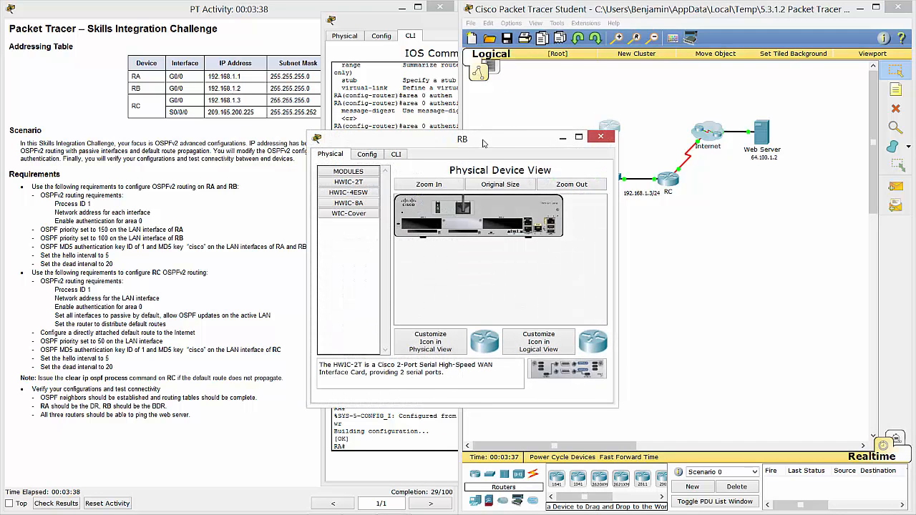
left_click_drag(484, 141, 499, 24)
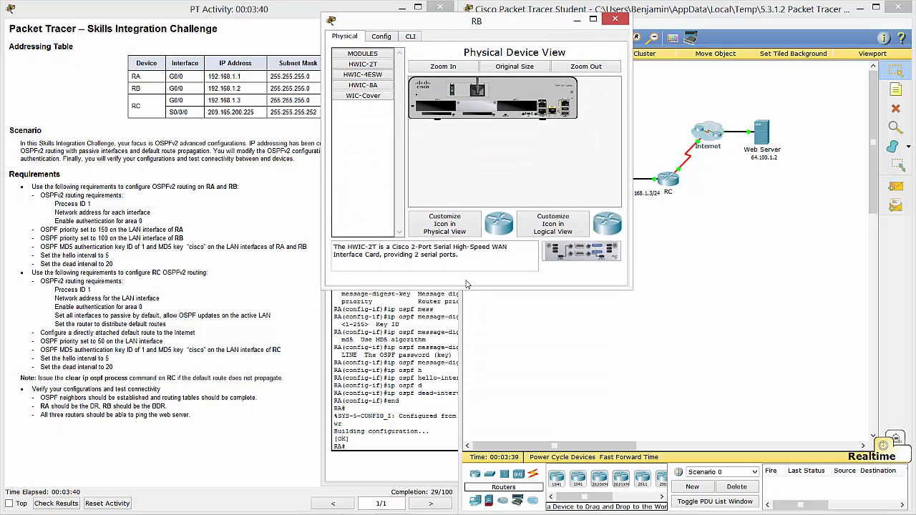
left_click_drag(443, 478, 443, 488)
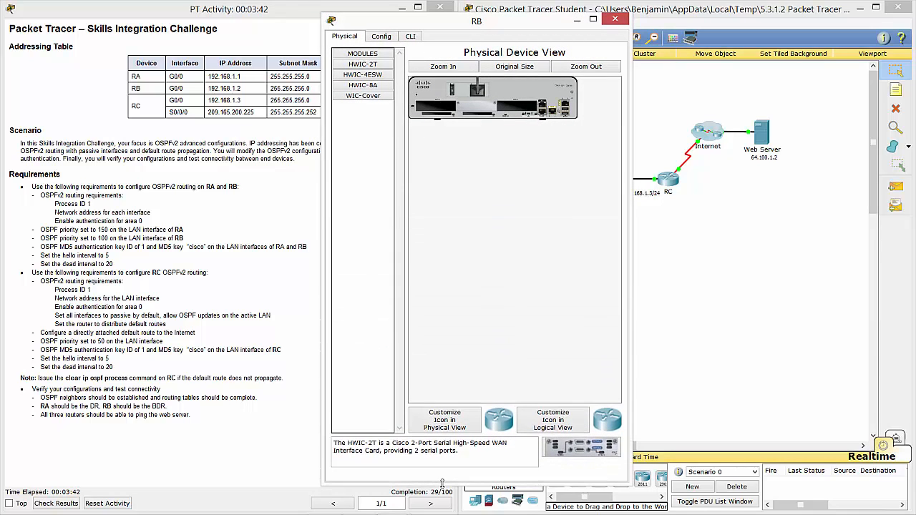
left_click(410, 36)
Step: Start OSPF process 1 on RB advertising 192.168.1.0 0.0.0.255 in area 0
key("Return")
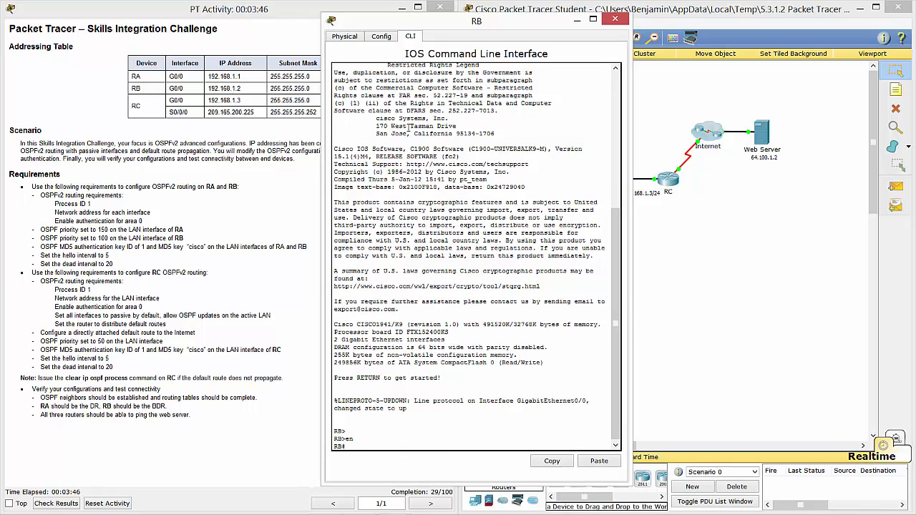
type("en")
key("Return")
type("conf t")
key("Return")
type("r")
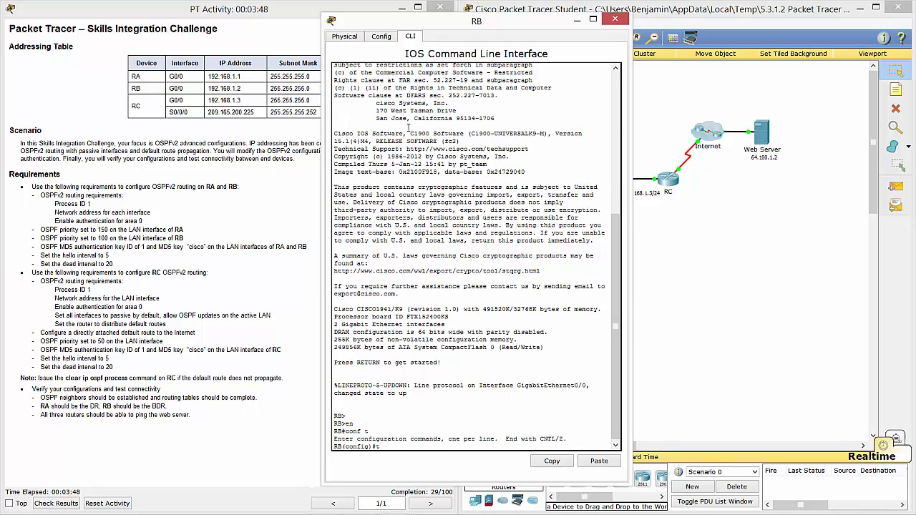
type("outer ospf 1")
key("Return")
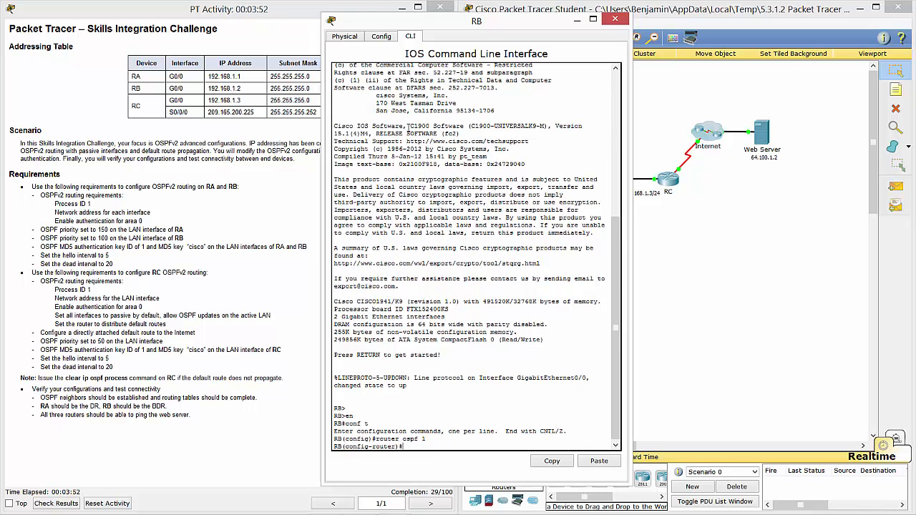
type("netwrok")
key("BackSpace")
key("BackSpace")
key("BackSpace")
key("Tab")
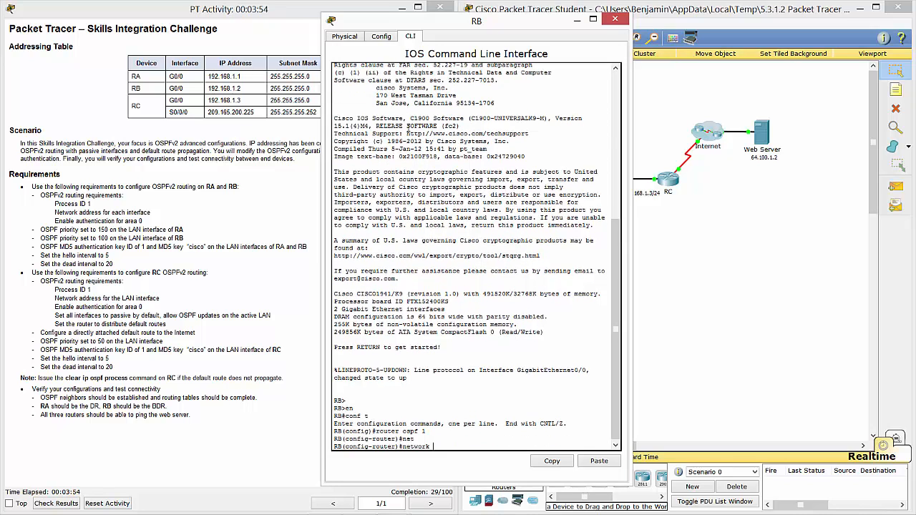
type("192.168.1.0 0.0.0.255 area 0")
key("Return")
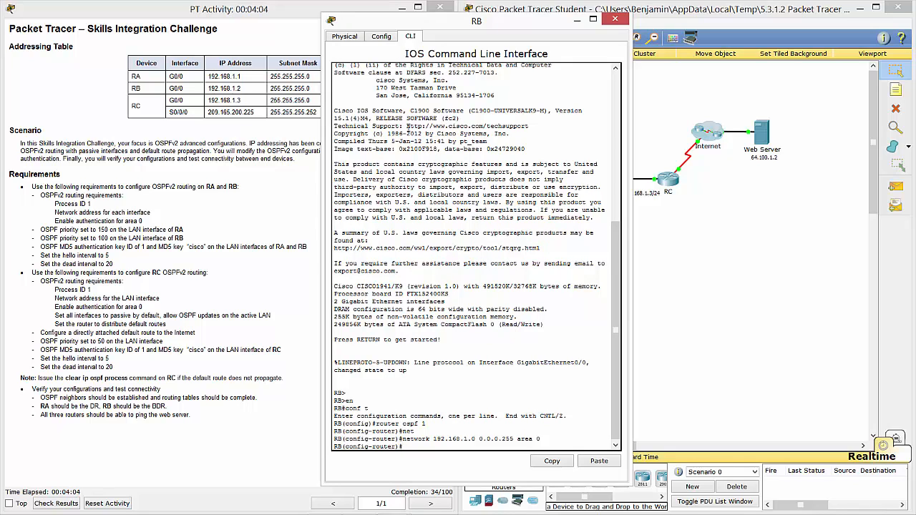
Step: Enable area 0 message-digest authentication on RB
type("area 0 au")
key("Tab")
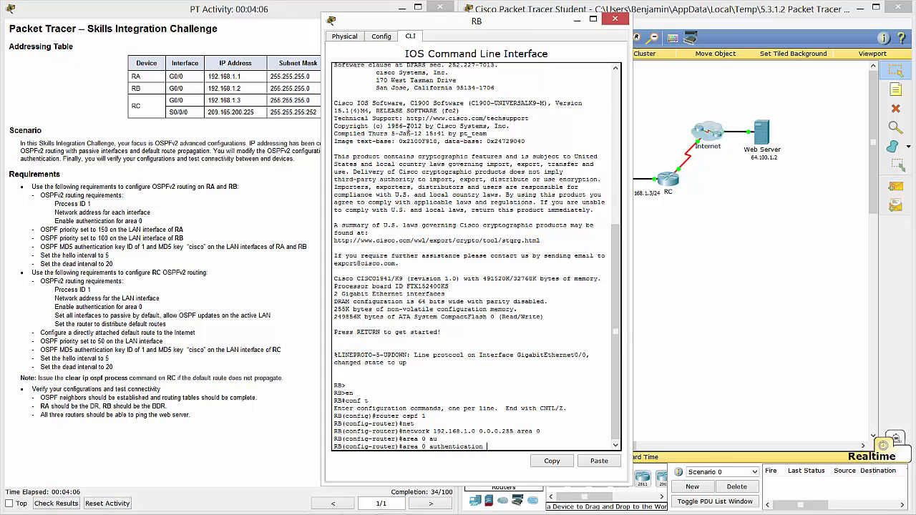
type("?mess")
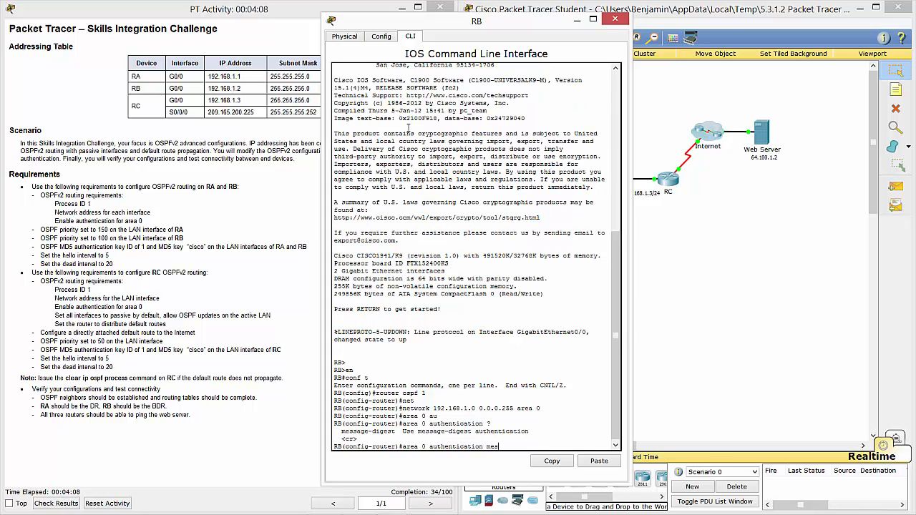
key("Tab")
key("Return")
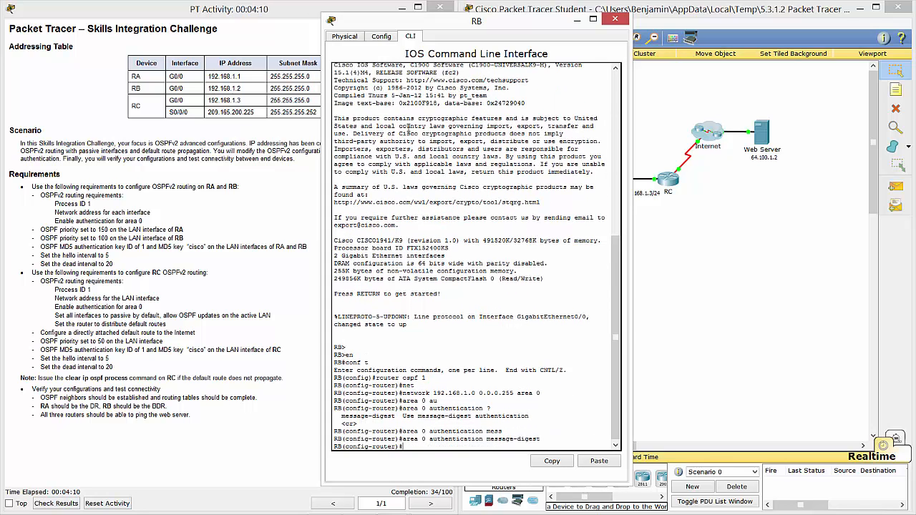
Step: Set OSPF priority 100 on RB's interface G0/0
type("exit")
key("Return")
type("inter")
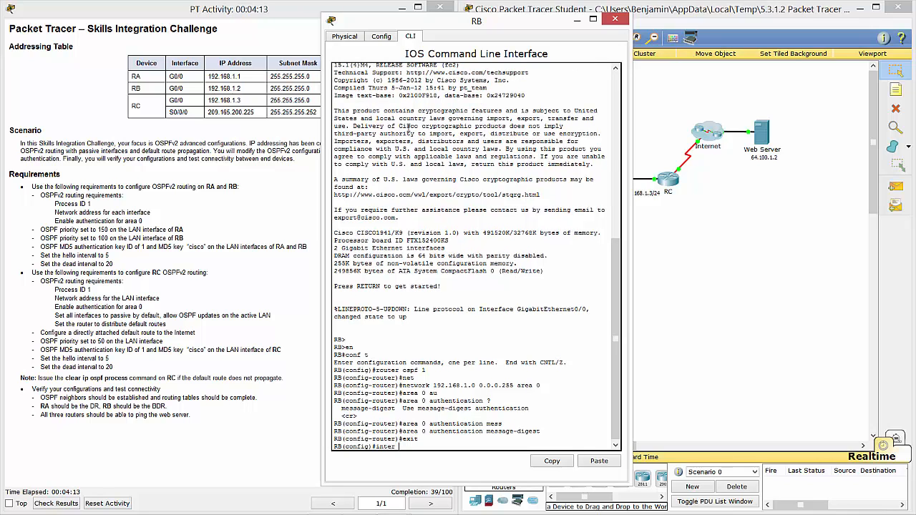
key("Tab")
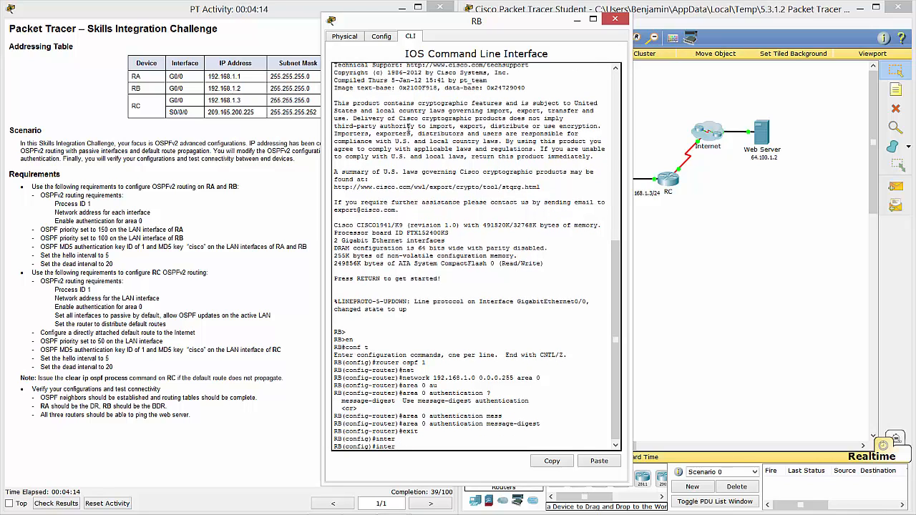
key("BackSpace")
key("Tab")
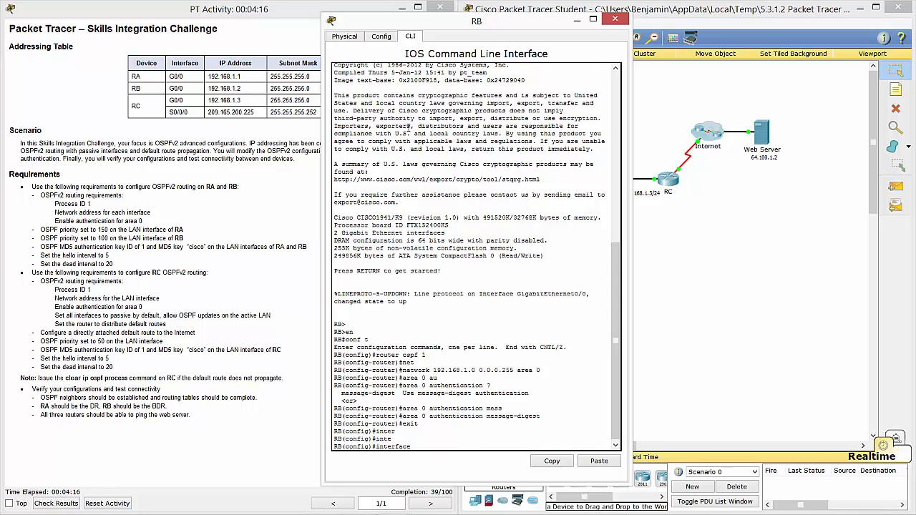
type("g0/0")
key("Return")
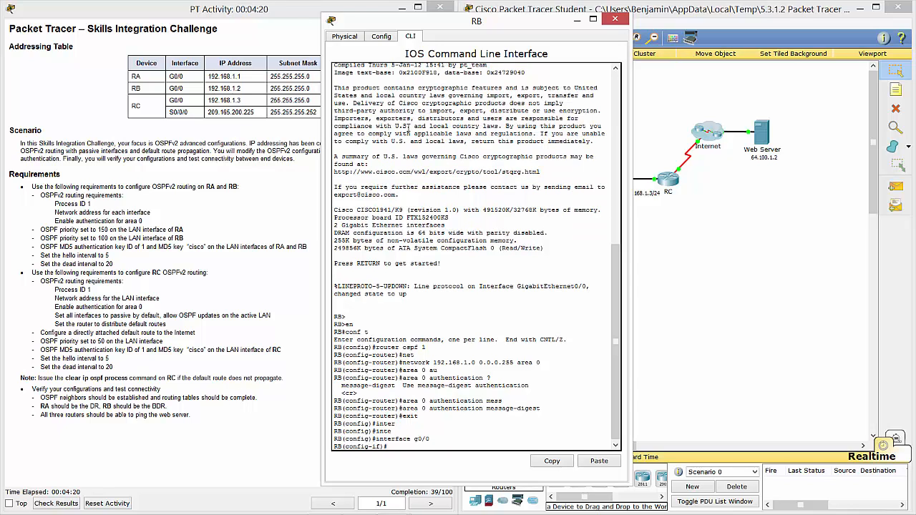
type("ip ospf pr")
key("Tab")
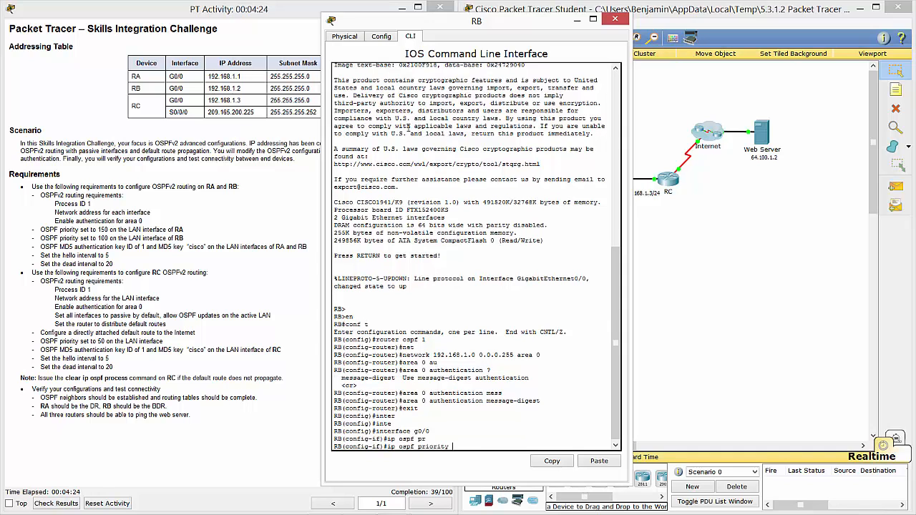
type("100")
key("Return")
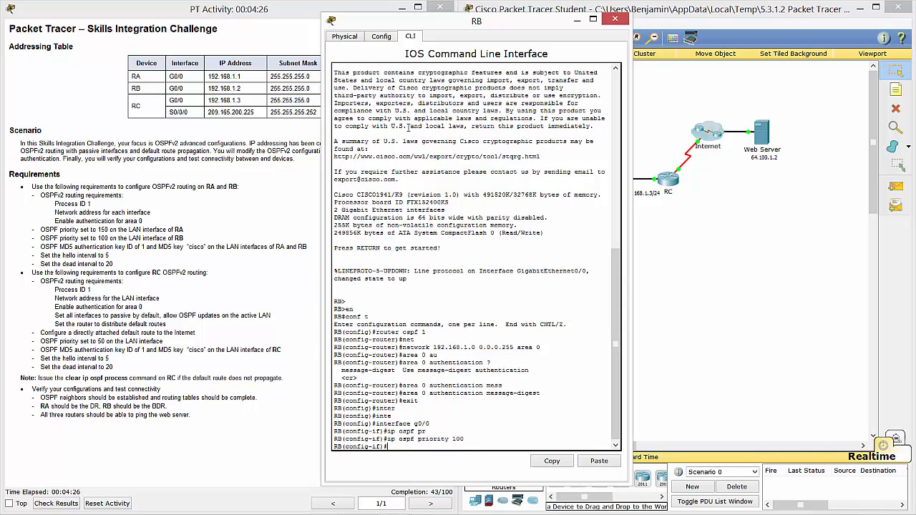
Step: Add OSPF message-digest key 1 with an MD5 authentication key on RB's G0/0
type("ip os")
key("Tab")
type("me")
key("Tab")
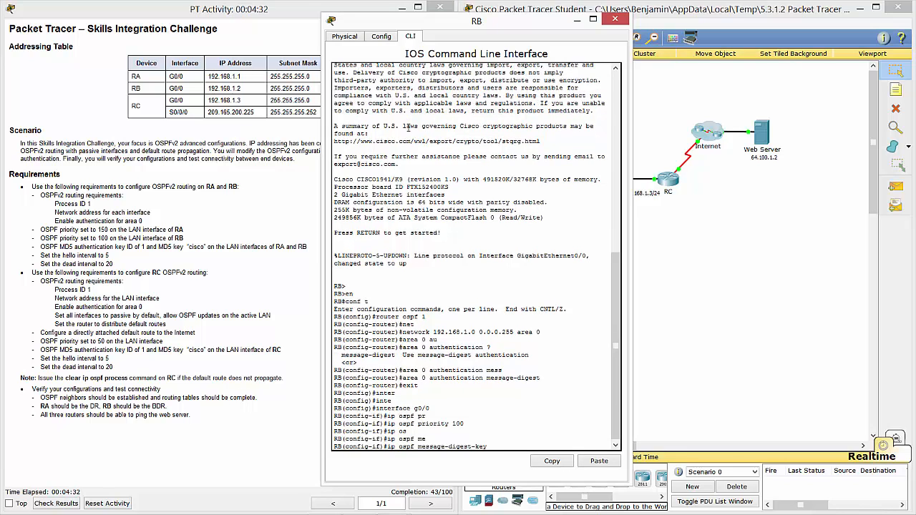
type("1 md5 cisco")
key("Return")
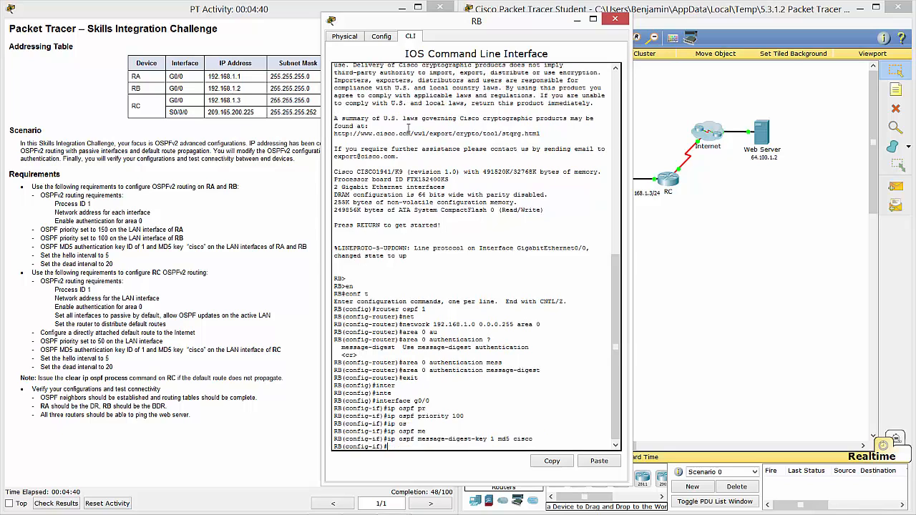
Step: Set RB's G0/0 hello interval 5 and dead interval 20, then save with do wr
type("ip ospf h")
key("Tab")
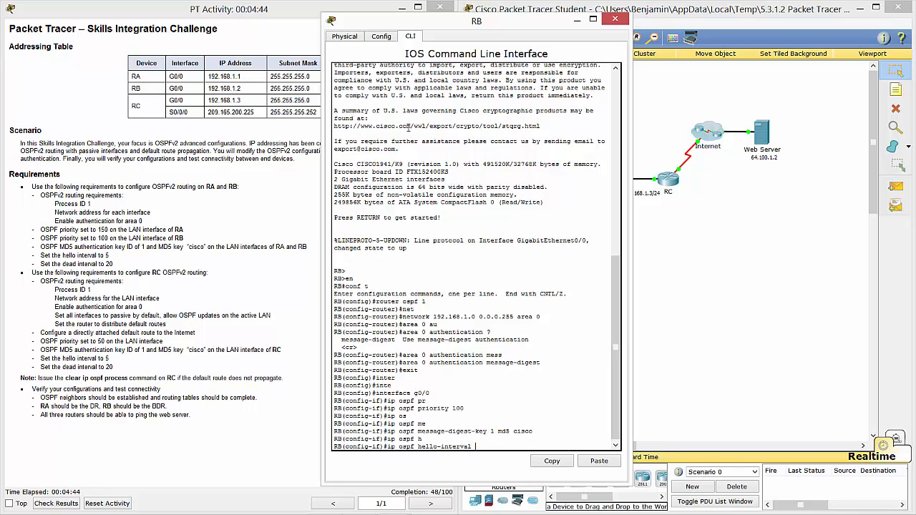
key("Return")
type("ip ospf d")
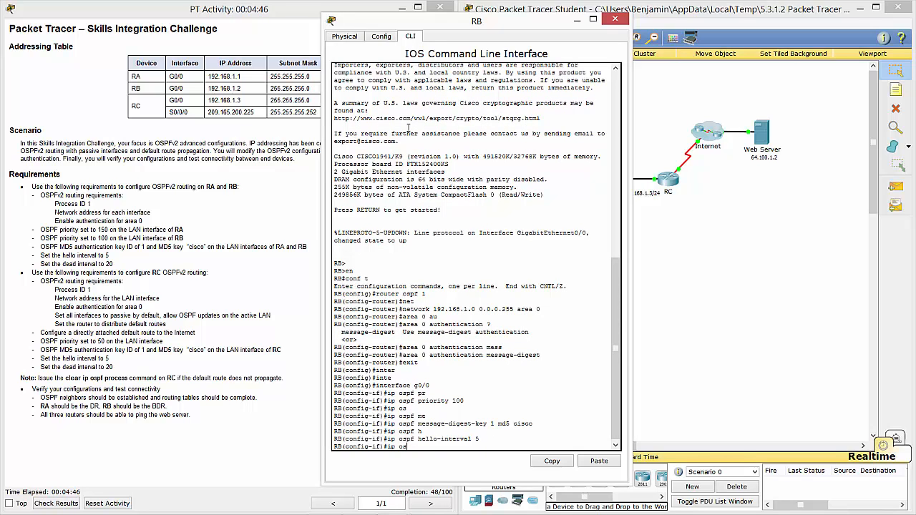
key("Tab")
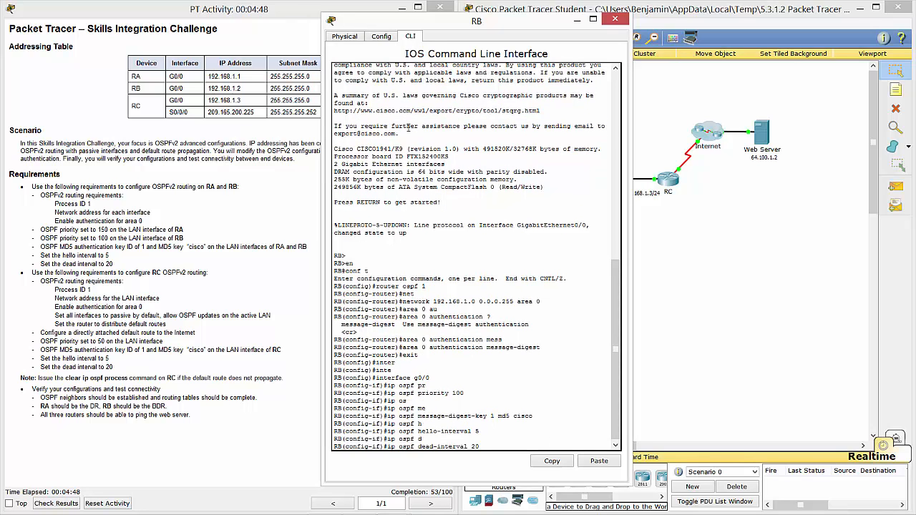
type("20")
key("Return")
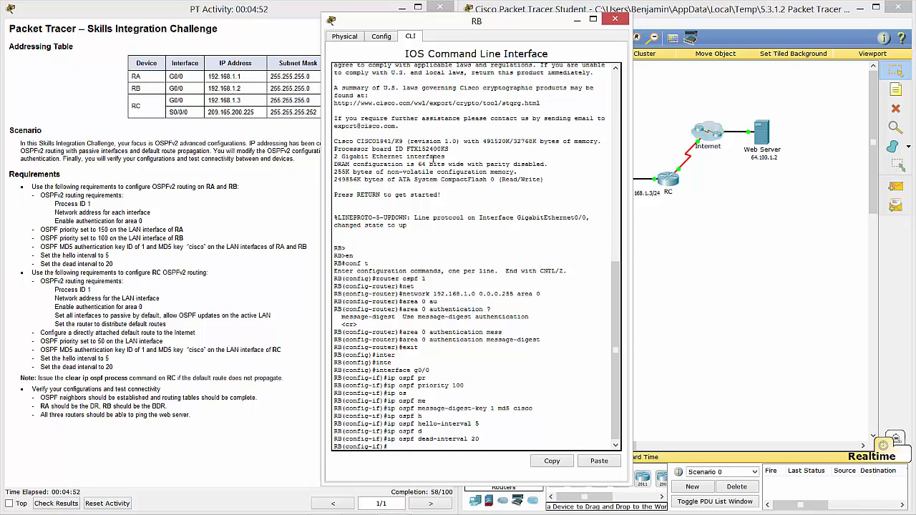
type("do wr")
key("Return")
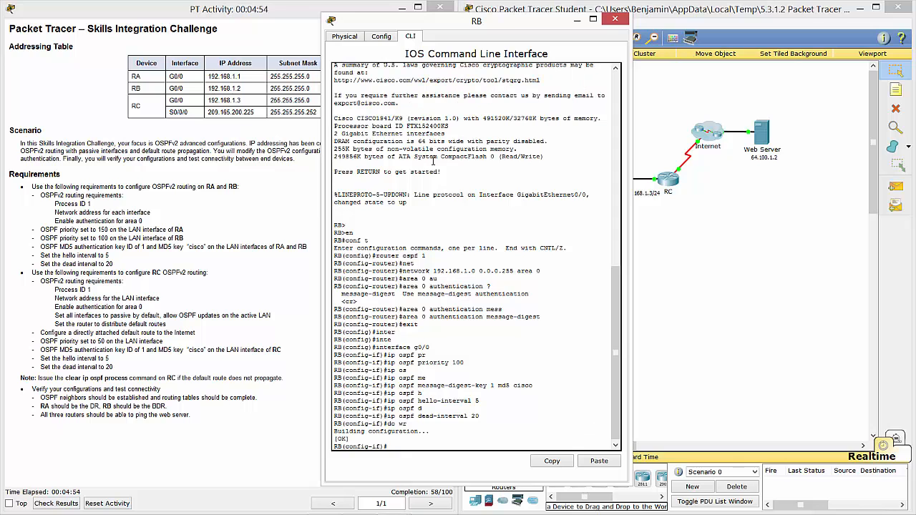
Step: Open router RC's window, move it up, make it taller, and show its CLI
left_click(694, 215)
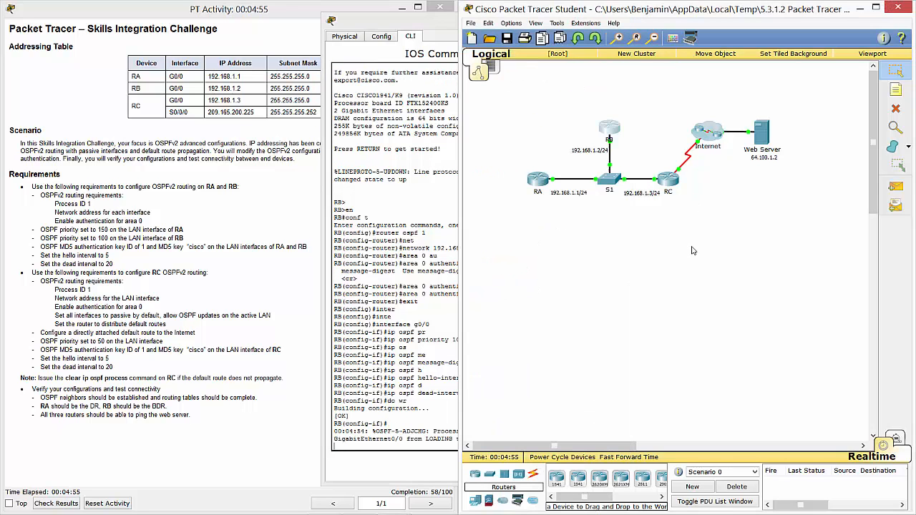
left_click(667, 184)
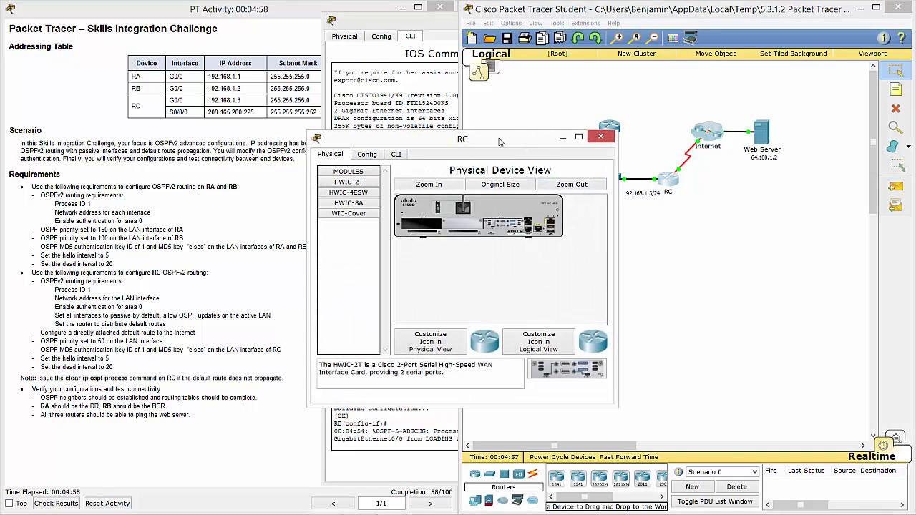
left_click_drag(502, 138, 513, 24)
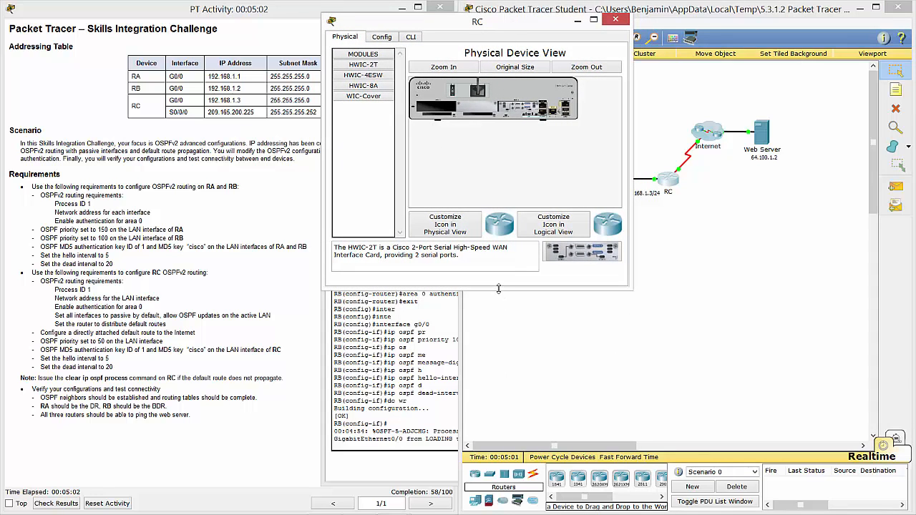
left_click_drag(499, 292, 482, 484)
left_click(288, 299)
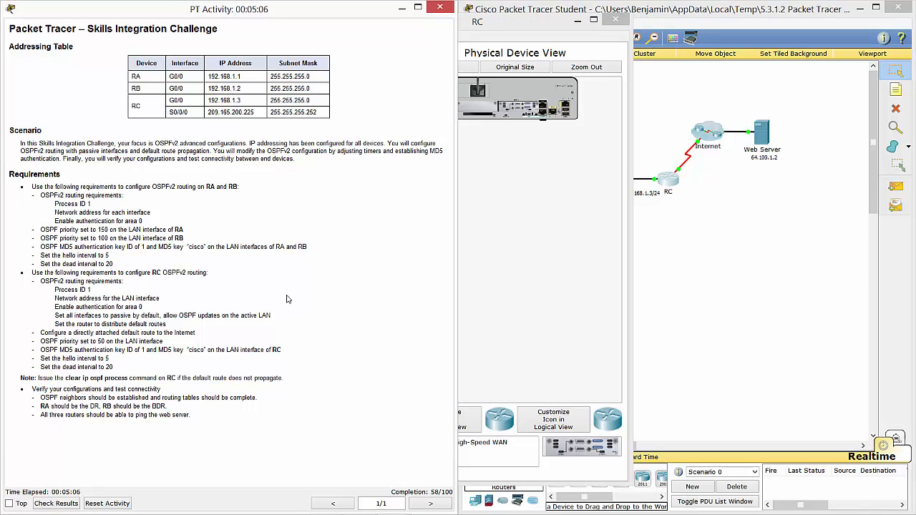
left_click(614, 309)
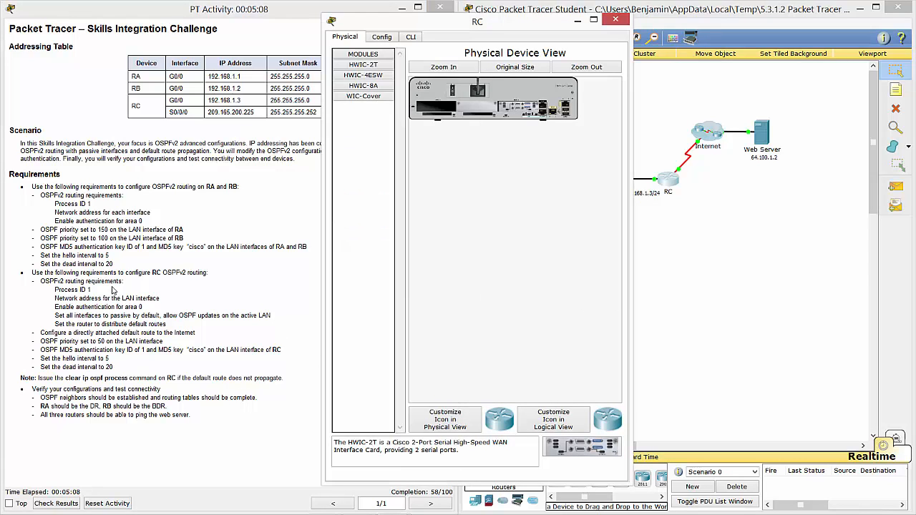
left_click(411, 37)
Step: Start OSPF process 1 on RC and advertise 192.168.1.0 0.0.0.255 in area 0
key("Return")
key("Return")
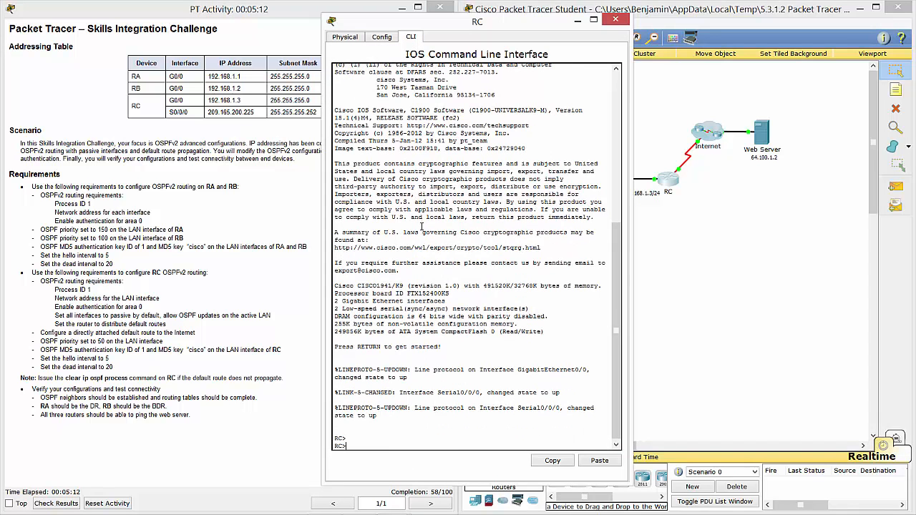
type("en")
key("Return")
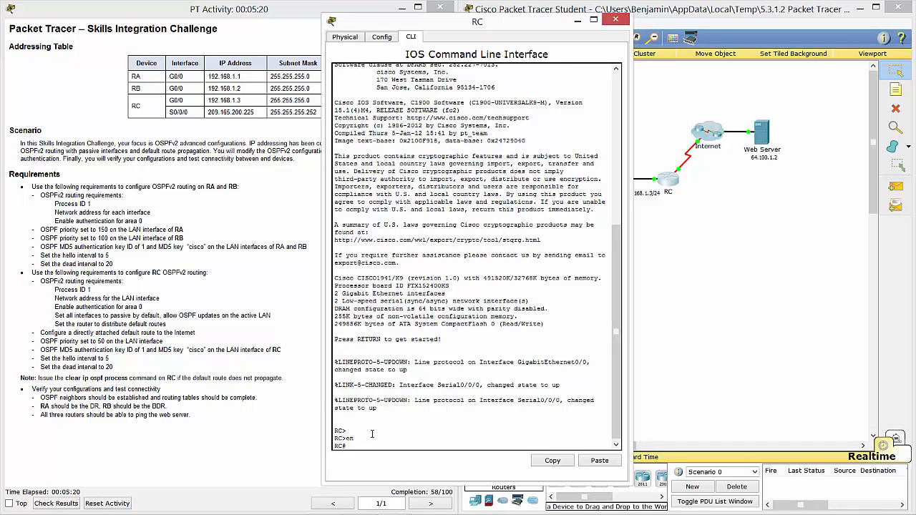
type("conf t")
key("Return")
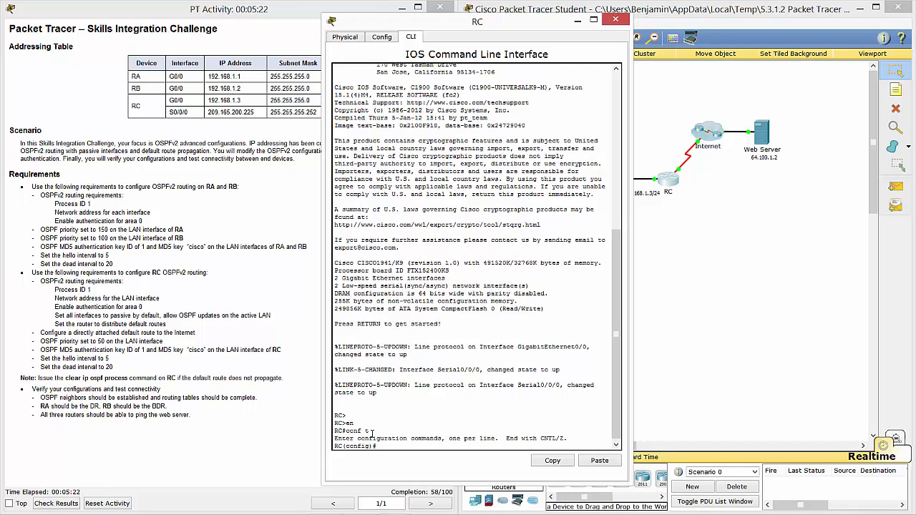
type("router ospf 1")
key("Return")
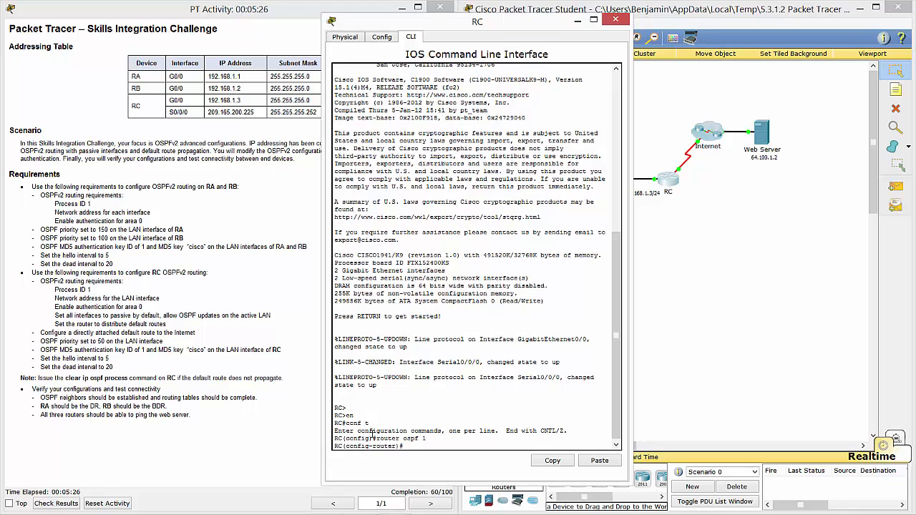
type("network")
key("BackSpace")
key("BackSpace")
key("BackSpace")
key("BackSpace")
key("Tab")
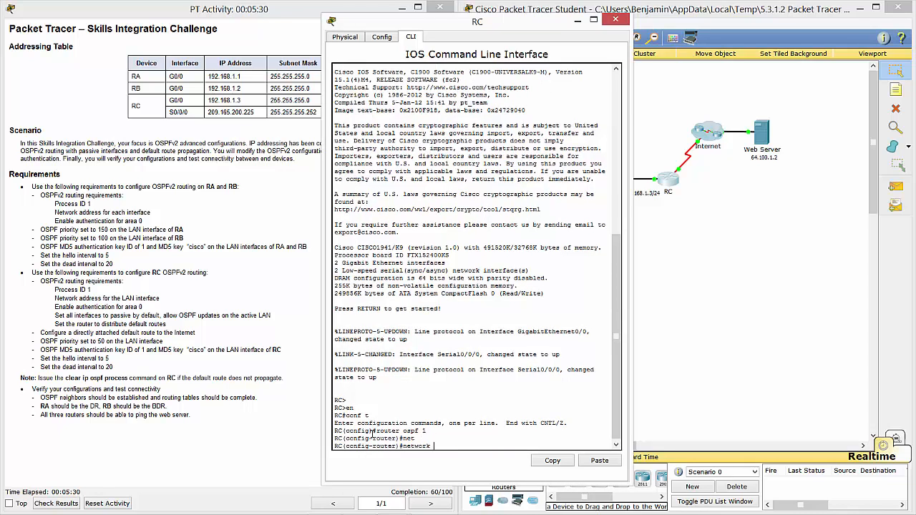
type("192.168.1.0 0.0.0.255 area 0")
key("Return")
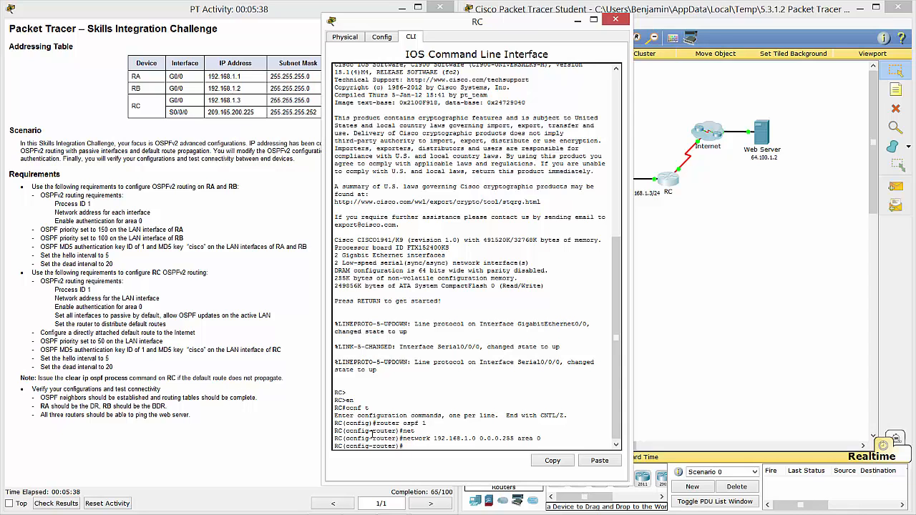
Step: Enable area 0 message-digest authentication on RC
type("are")
key("Tab")
type("0 a")
key("Tab")
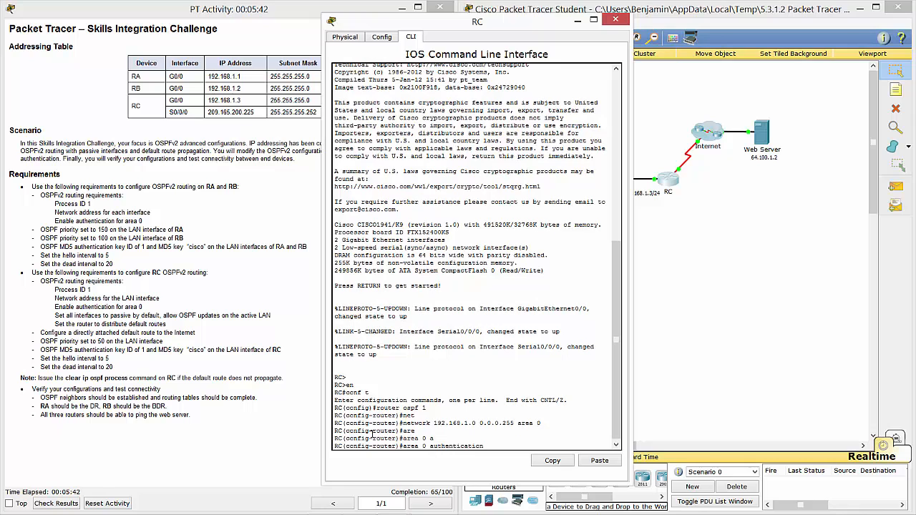
type("mes")
key("Tab")
key("Return")
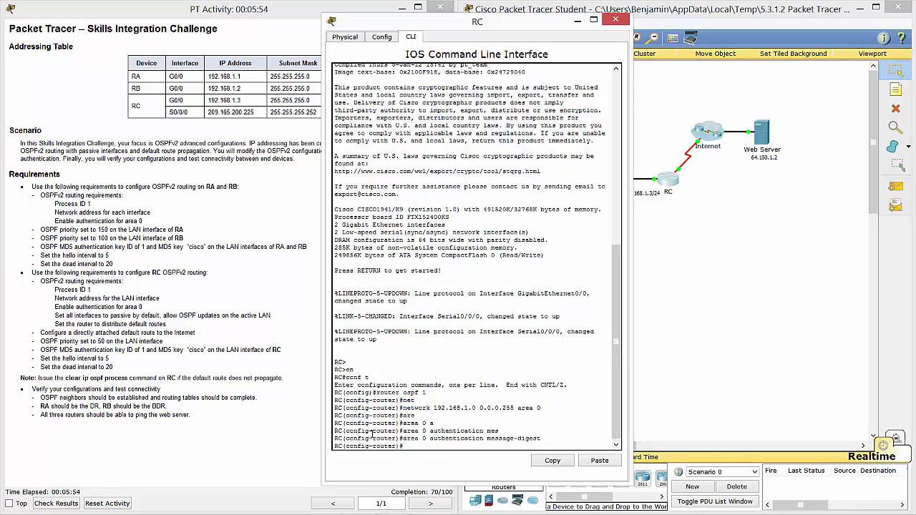
type("pas")
key("Tab")
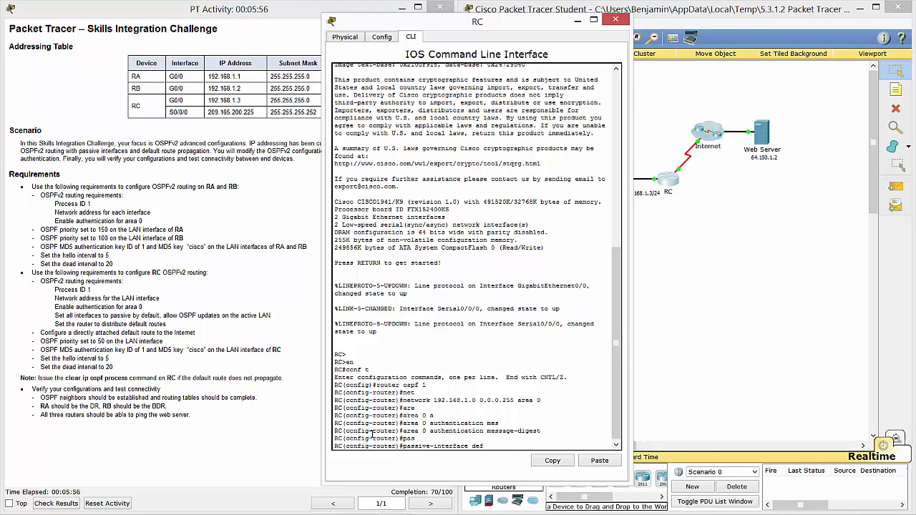
Step: Make all of RC's interfaces OSPF-passive with 'passive-interface default'
type("?")
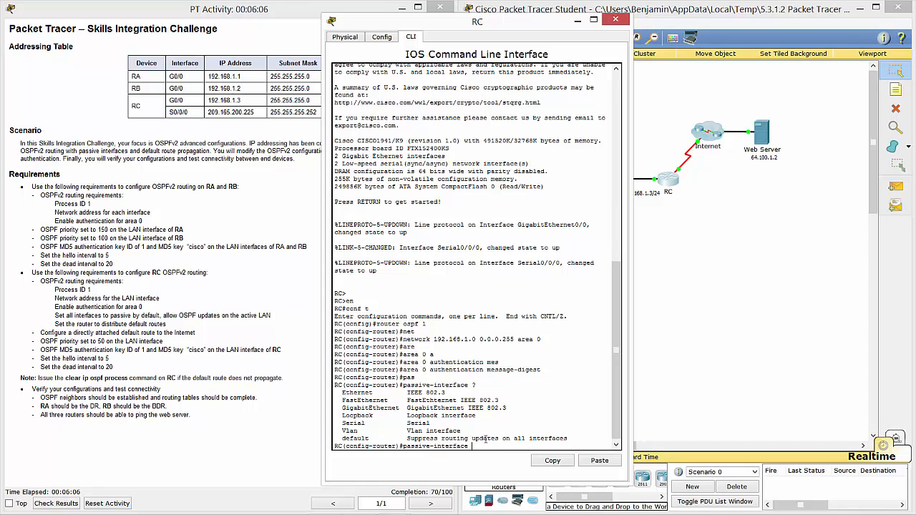
type("de")
key("Tab")
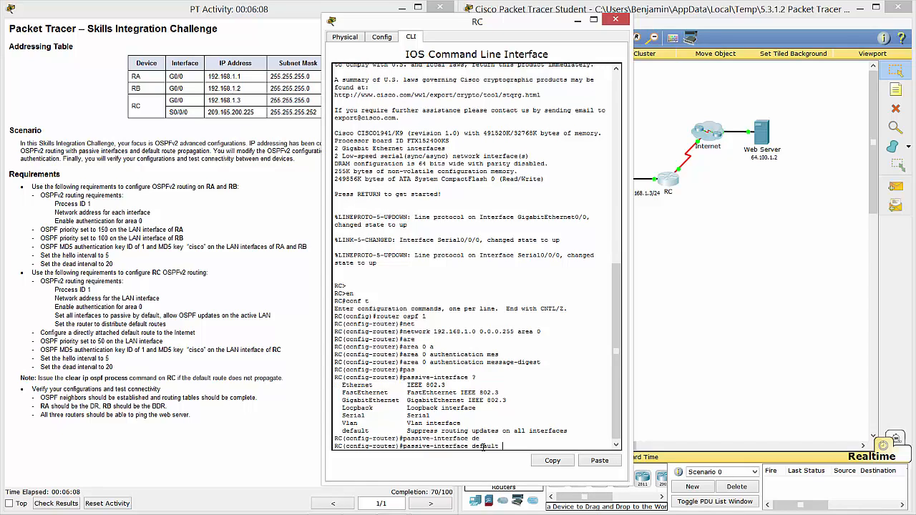
type("?")
key("Return")
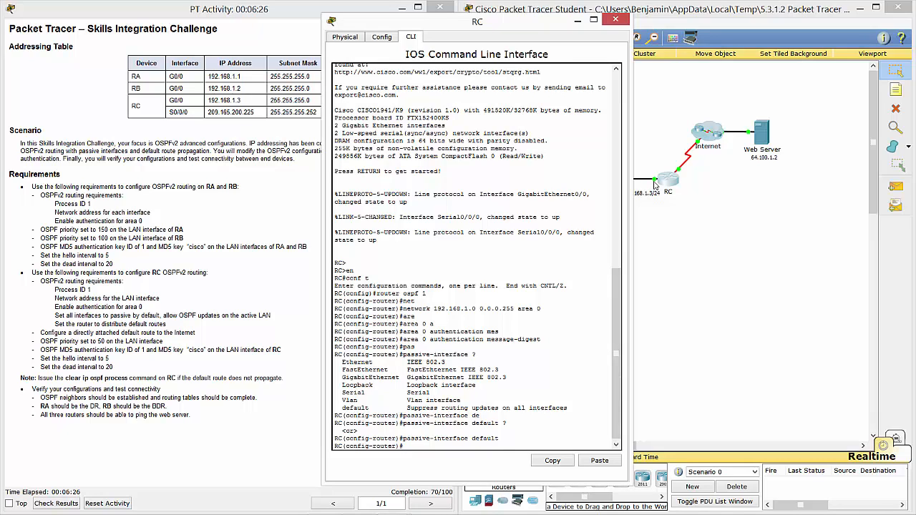
Step: Re-enable OSPF updates on LAN interface G0/0 with 'no passive-interface gigabitEthernet 0/0'
type("no pas")
key("Tab")
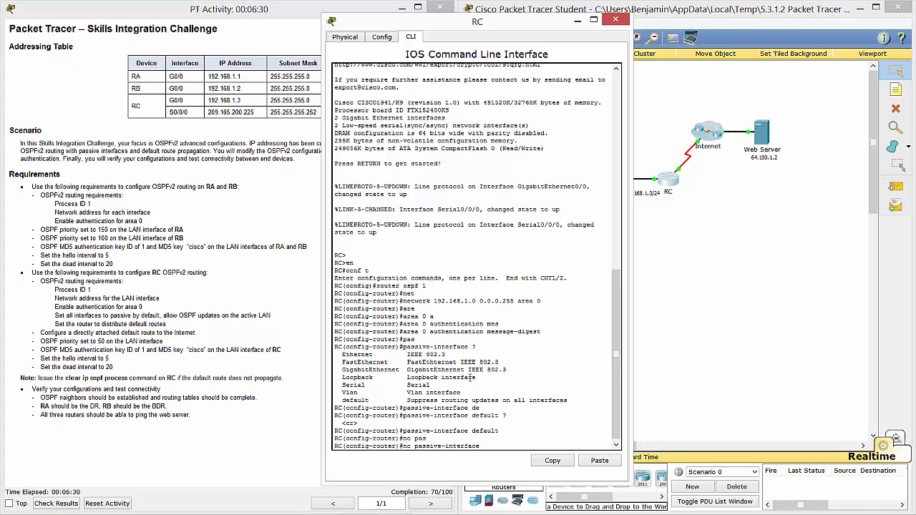
type("g")
key("Tab")
type("0")
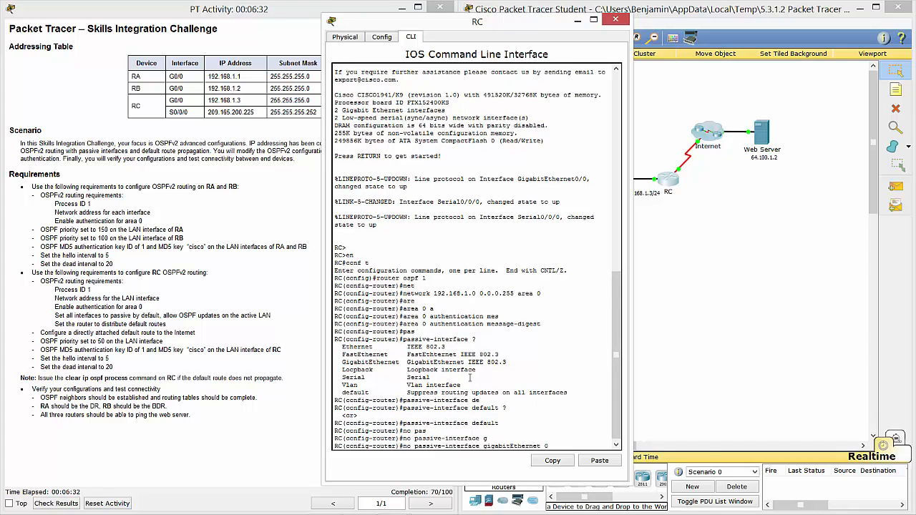
type("/0")
key("Return")
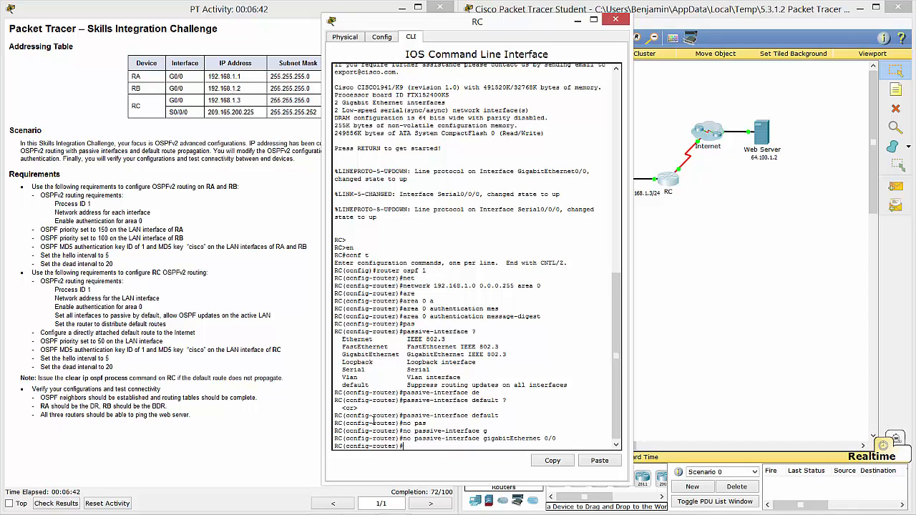
Step: Propagate RC's default route into OSPF with 'default-information originate'
type("def")
key("Tab")
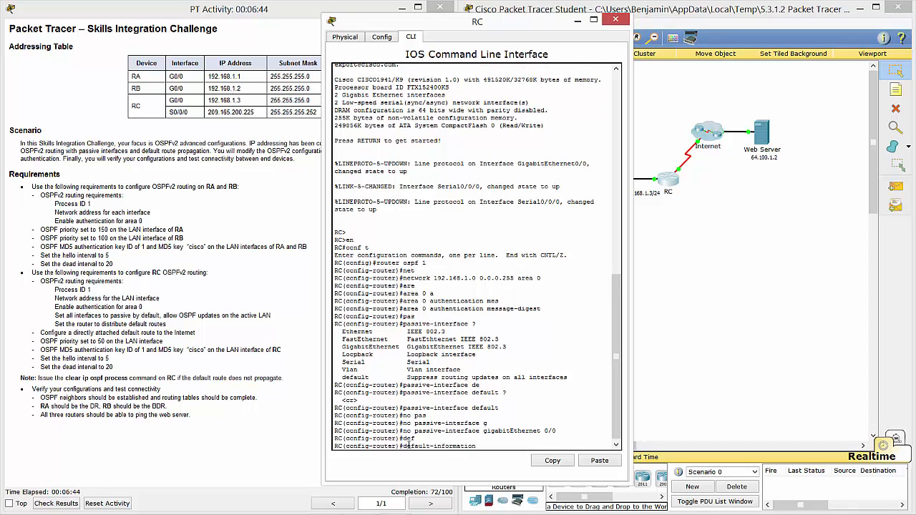
type("orig")
key("Tab")
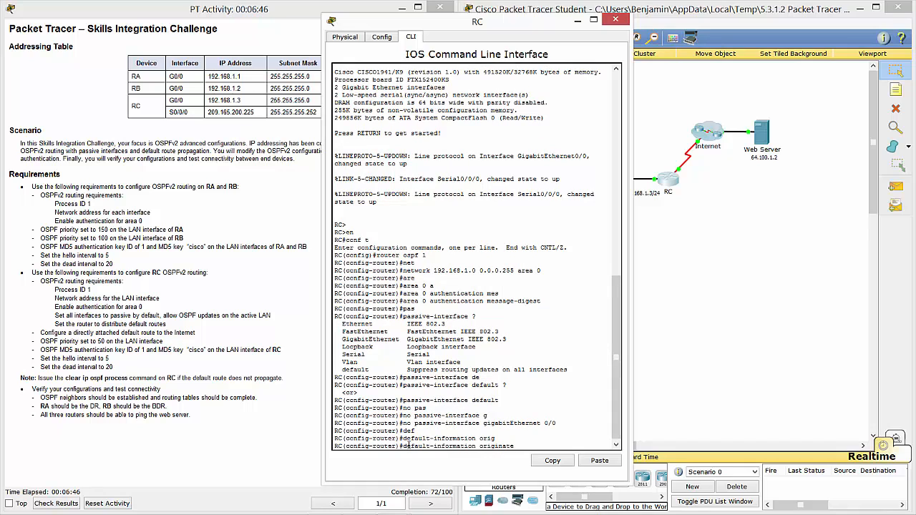
key("Return")
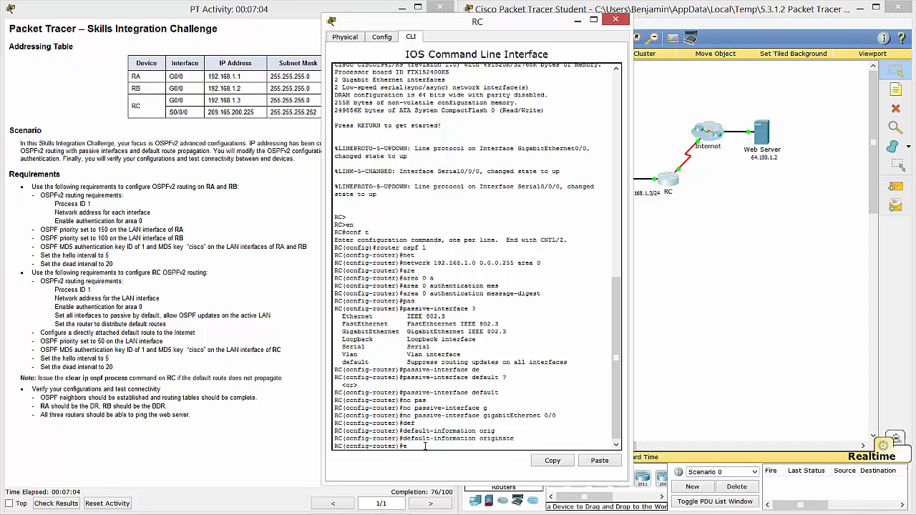
Step: Leave OSPF mode and add static route 0.0.0.0 0.0.0.0 out serial 0/0/0
type("xit")
key("Return")
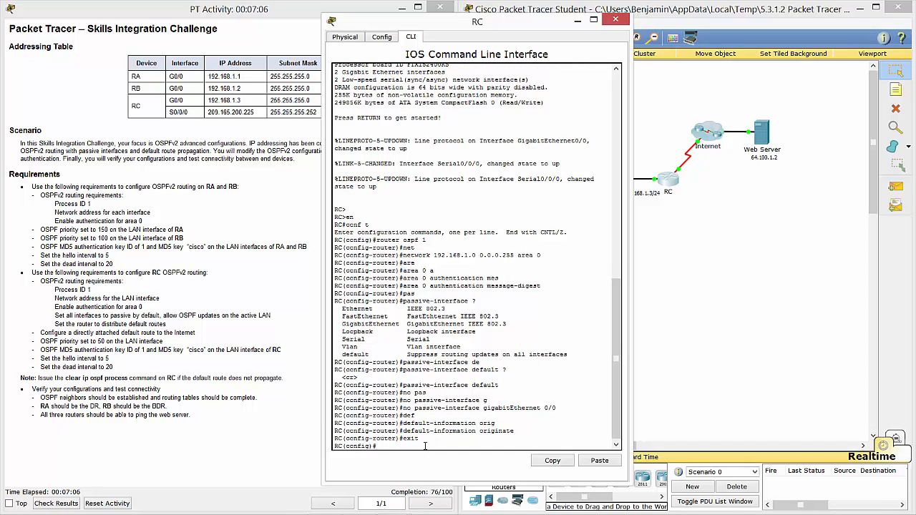
type("i prout")
key("BackSpace")
key("BackSpace")
key("BackSpace")
key("BackSpace")
type("p route ?")
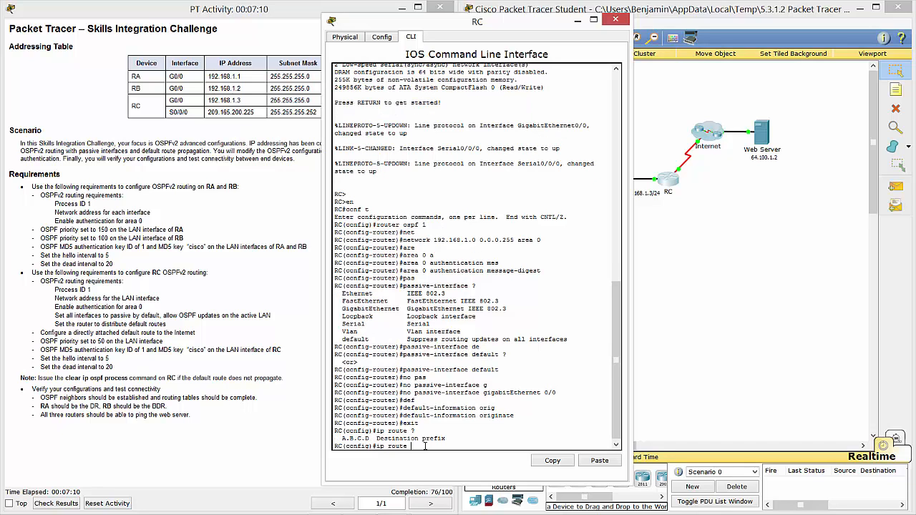
type("0.0.0.0 0")
type(".0")
type(" ?")
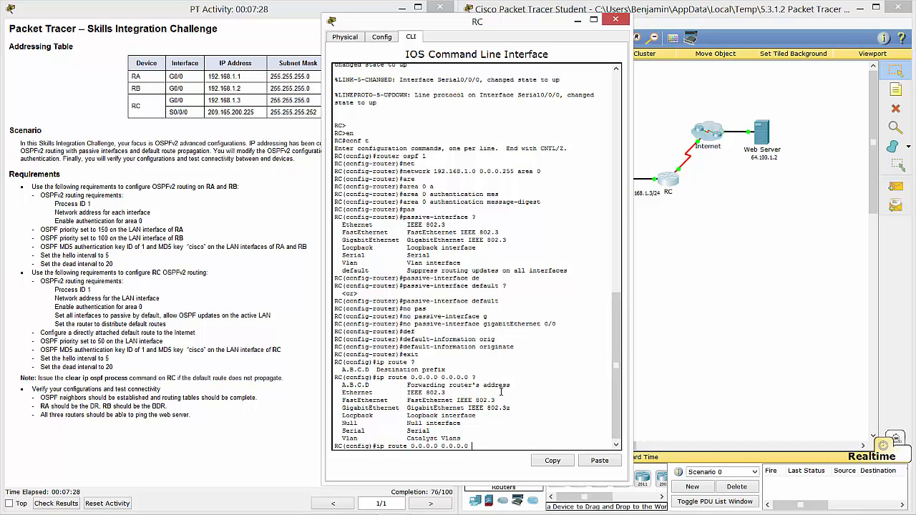
type("serial")
key("Tab")
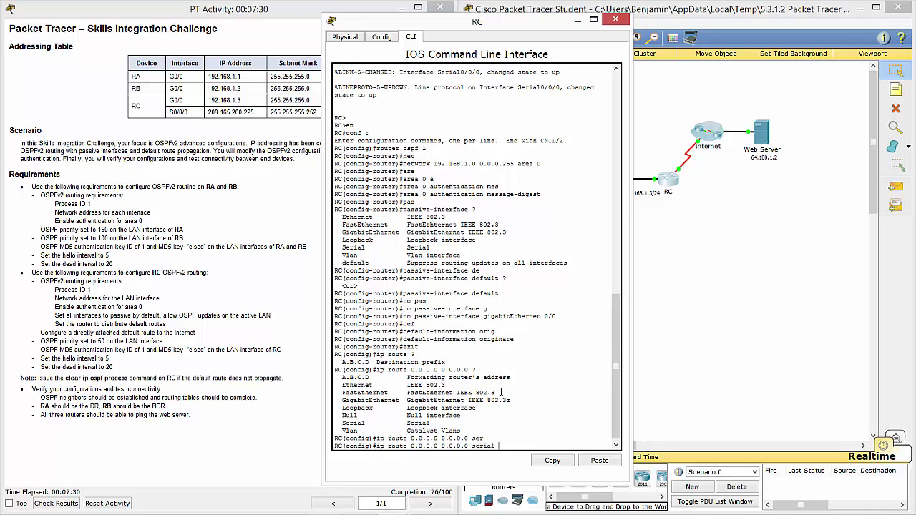
type("0/0/0 ?")
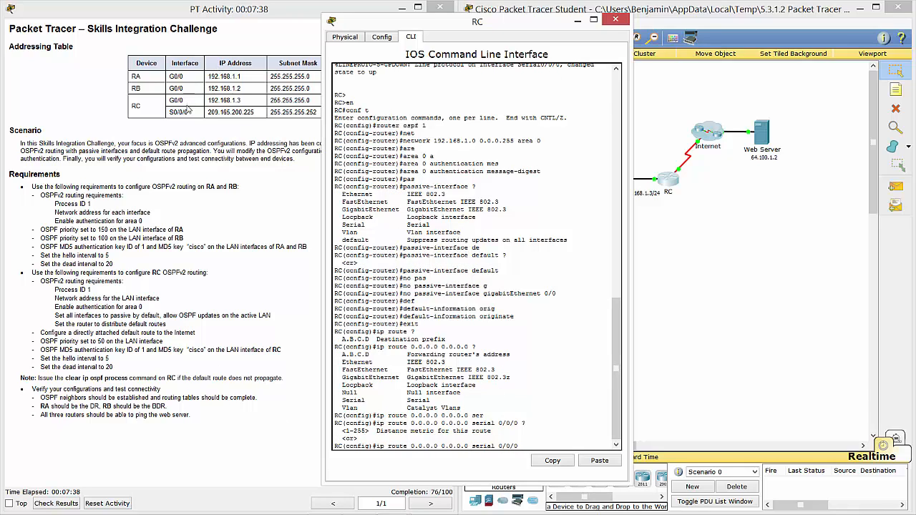
key("Return")
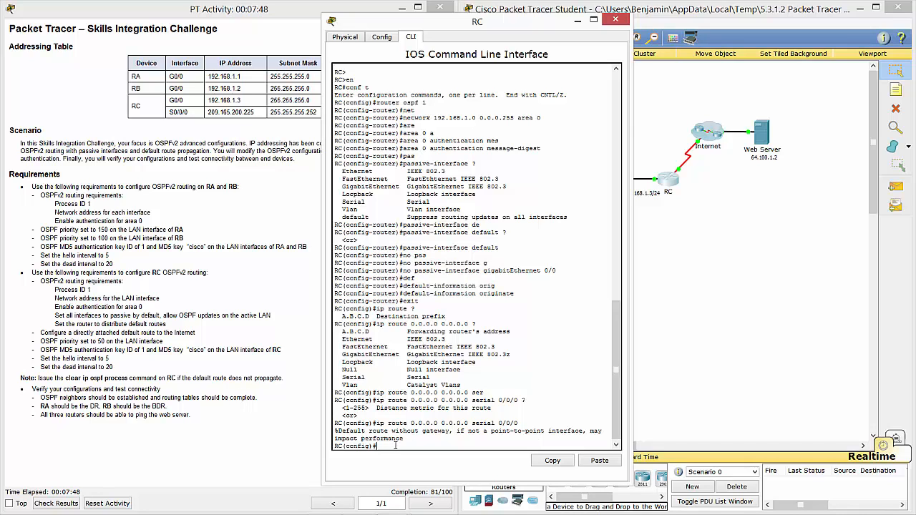
key("Return")
key("Return")
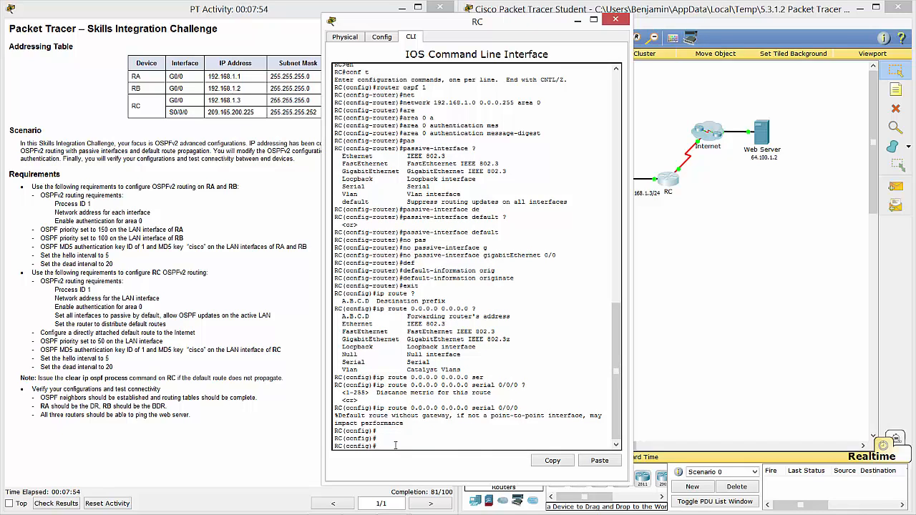
Step: Set OSPF priority 50 on RC's interface g0/0
type("interf")
key("Tab")
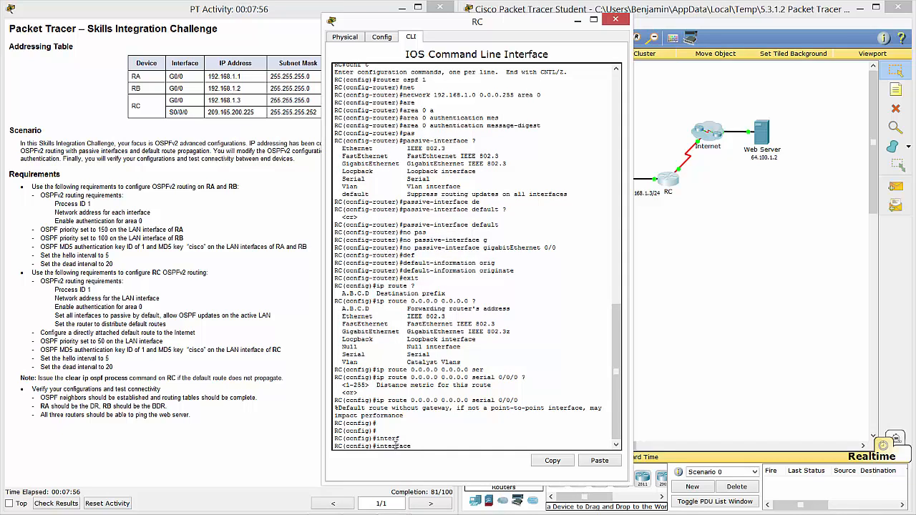
type("g00/")
key("BackSpace")
type("/0")
key("Return")
type("ip ospf")
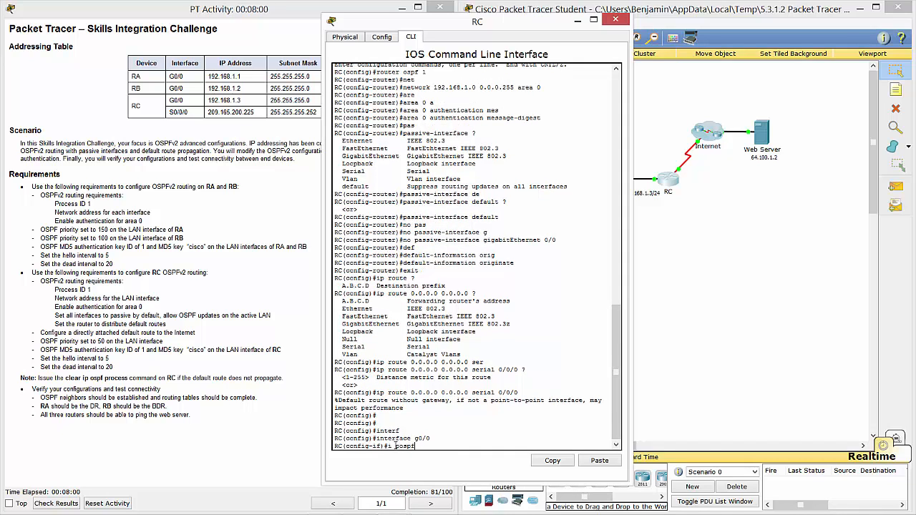
key("BackSpace")
key("BackSpace")
key("BackSpace")
key("BackSpace")
type("ospf pr")
key("Tab")
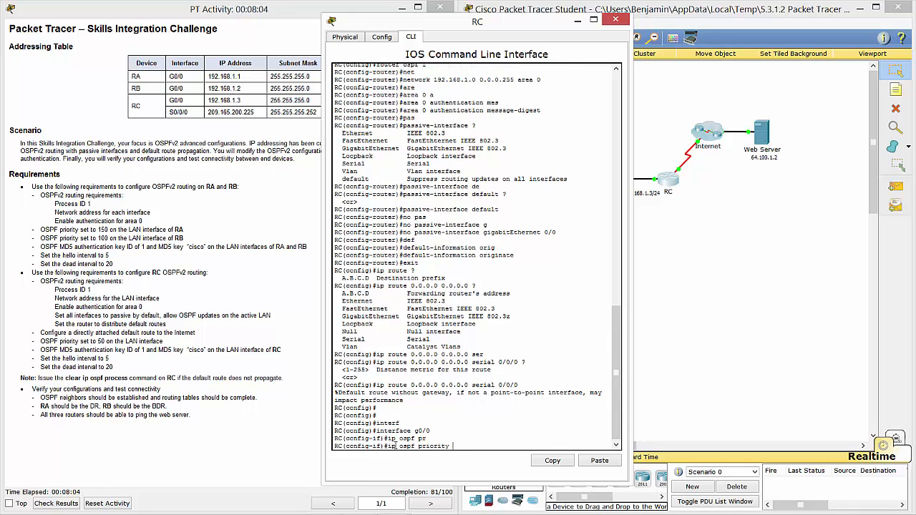
type("50")
key("Return")
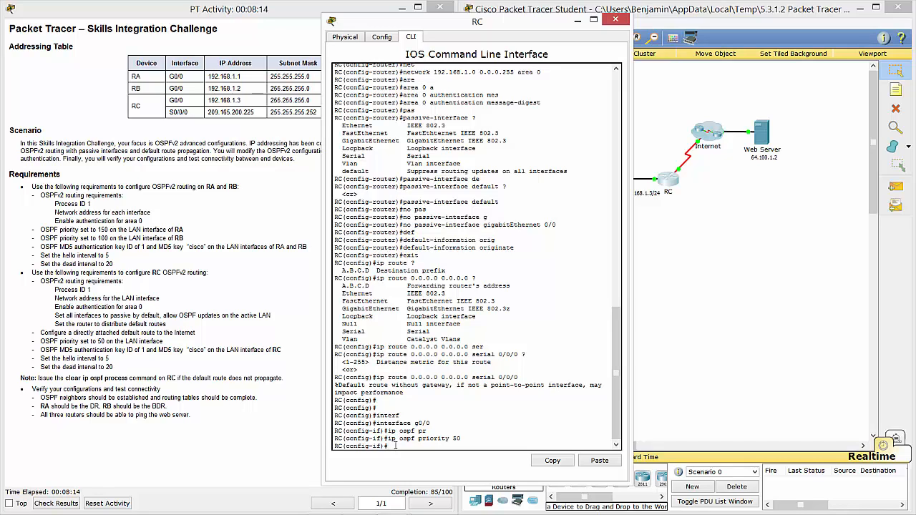
Step: Add OSPF message-digest-key 1 with MD5 and the lab authentication key on g0/0
type("p ospf mess?")
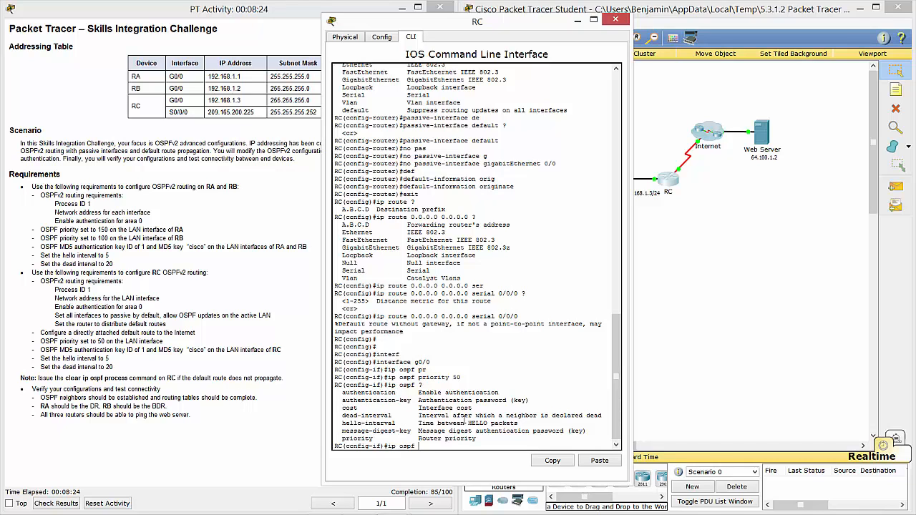
type("mess")
key("Tab")
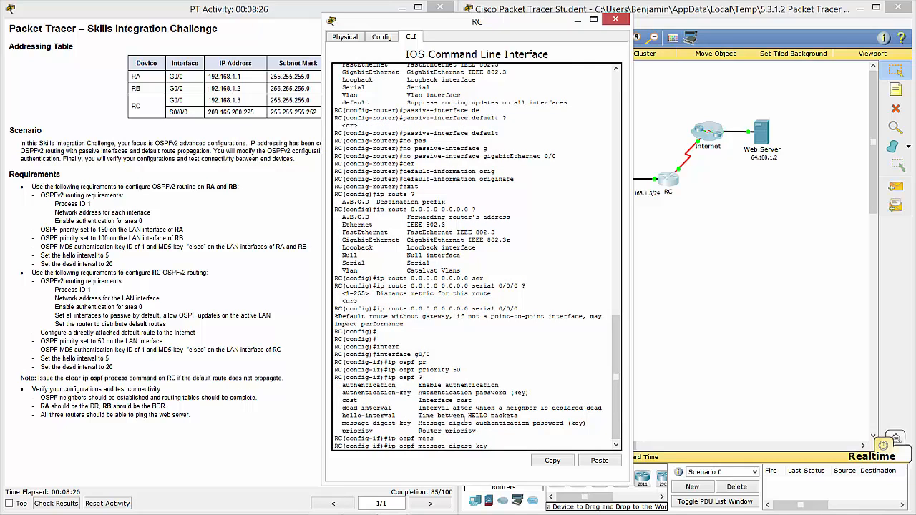
type("?")
type("1")
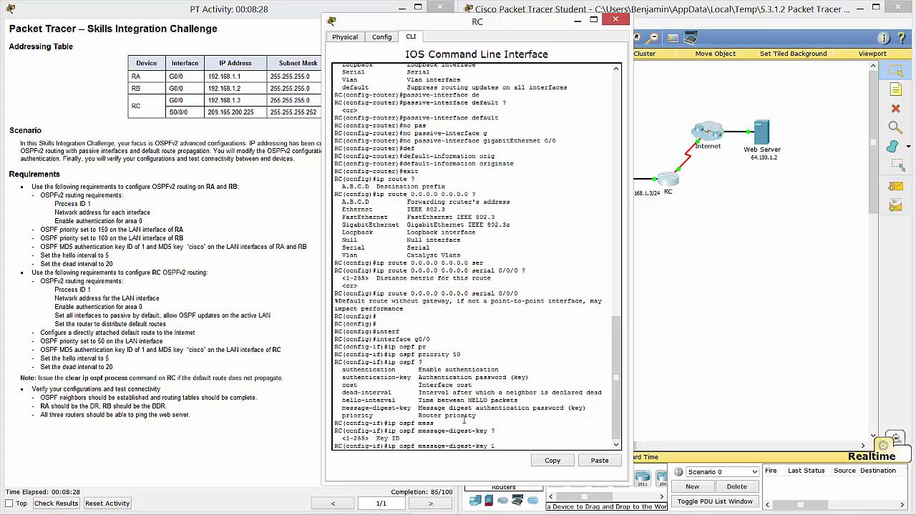
type(" ?md")
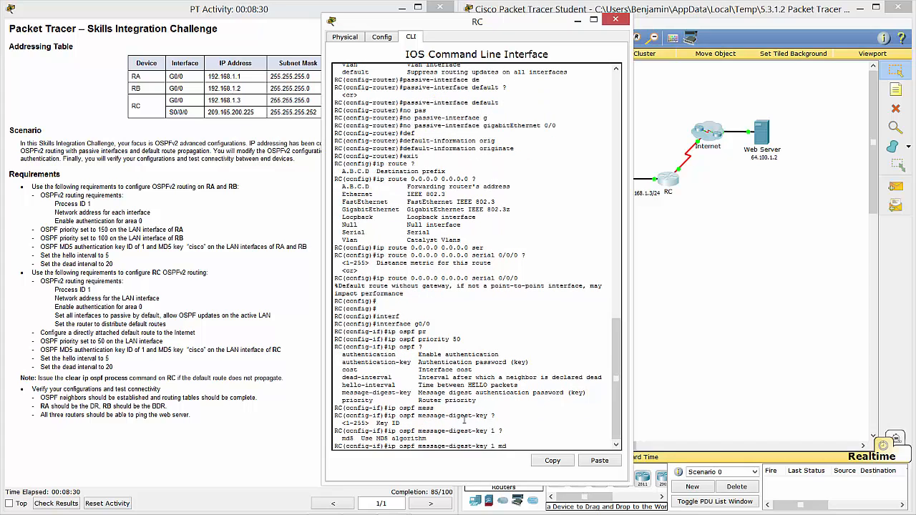
type("5 ?cisc")
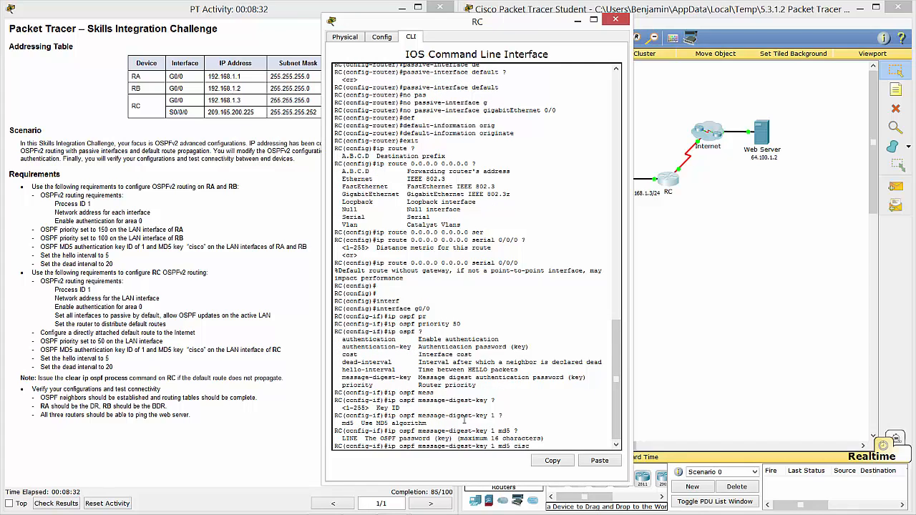
type("o")
key("Return")
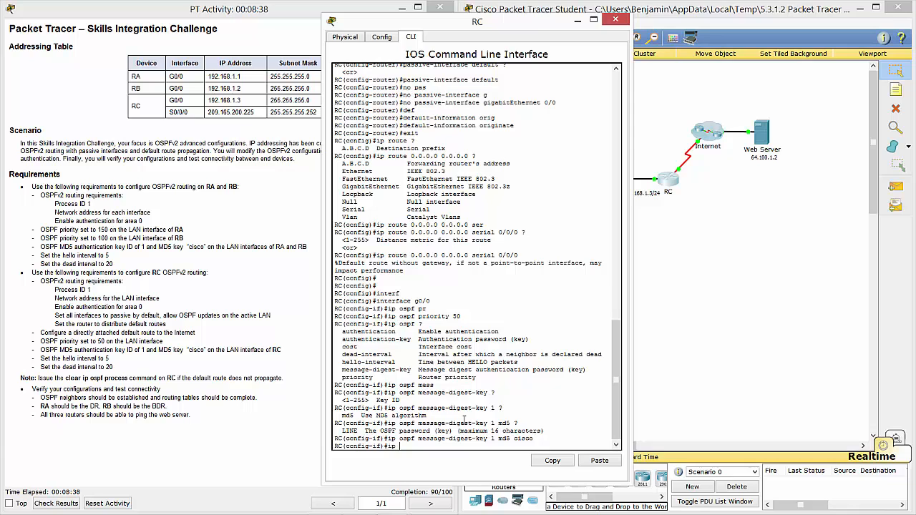
Step: Set the OSPF hello interval to 5 and dead interval to 20 on g0/0
type("ip ospf h")
key("Tab")
type("5")
key("Return")
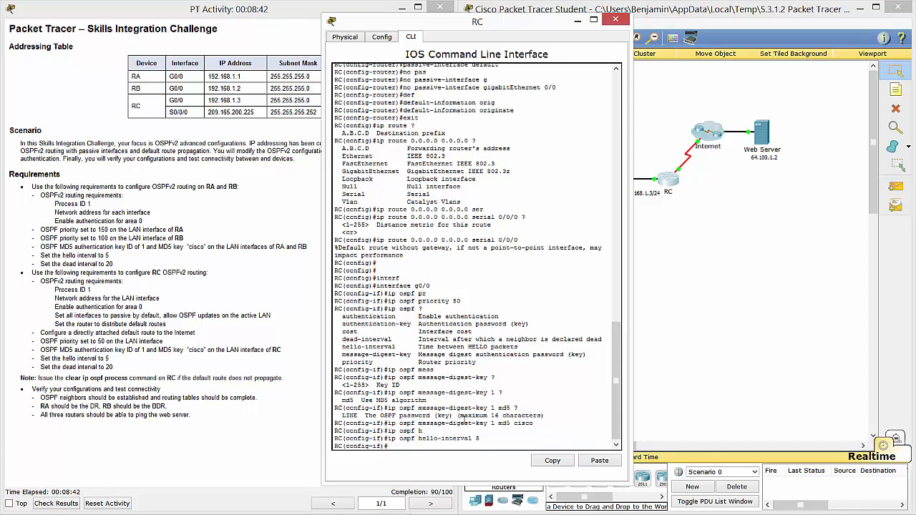
type("ipos")
key("Tab")
key("BackSpace")
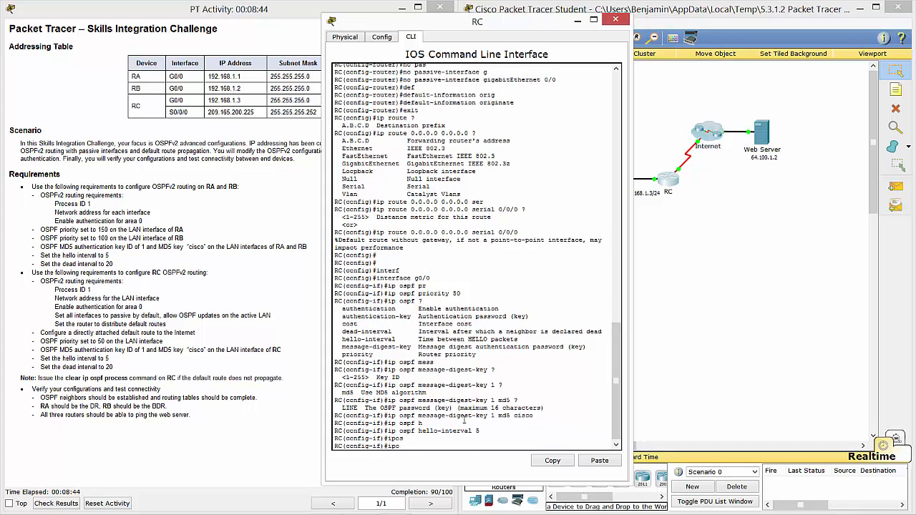
type("os")
key("Tab")
type("d")
key("Tab")
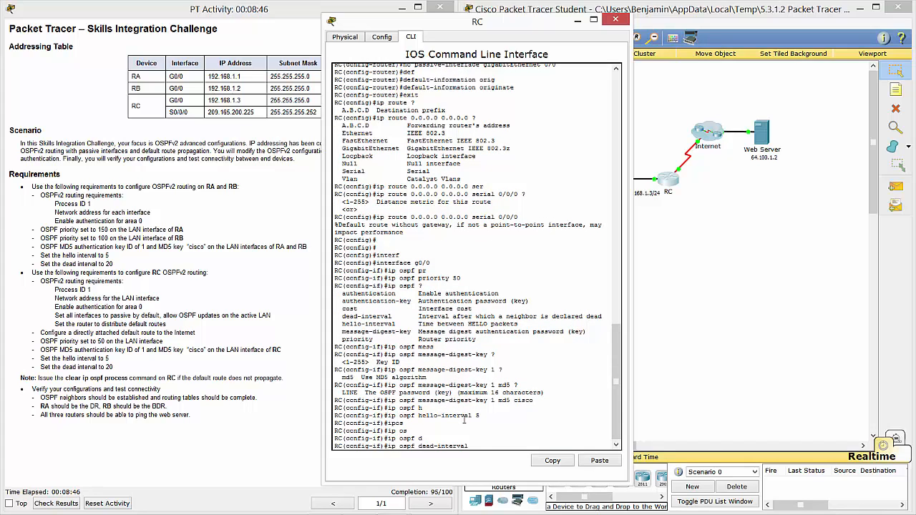
type("20")
key("Return")
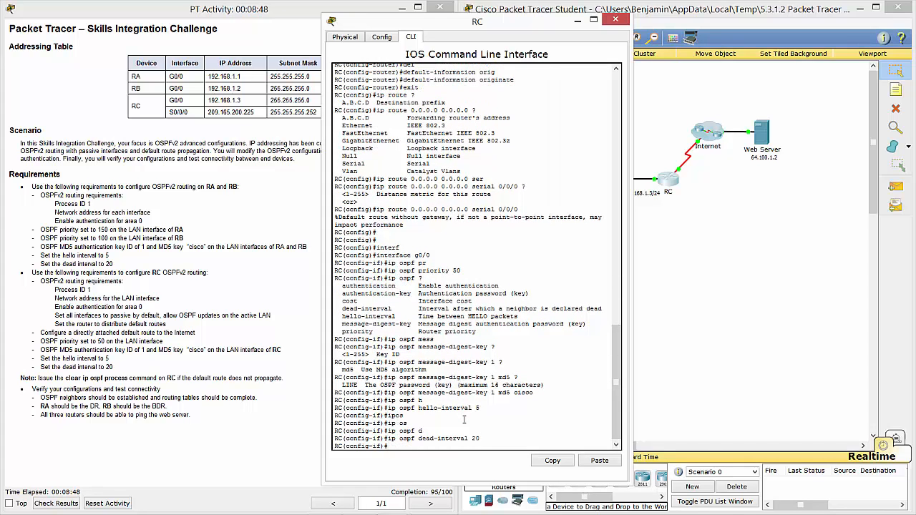
Step: Exit configuration mode and save RC's running configuration with 'wr'
type("end")
key("Return")
type("wr")
key("Return")
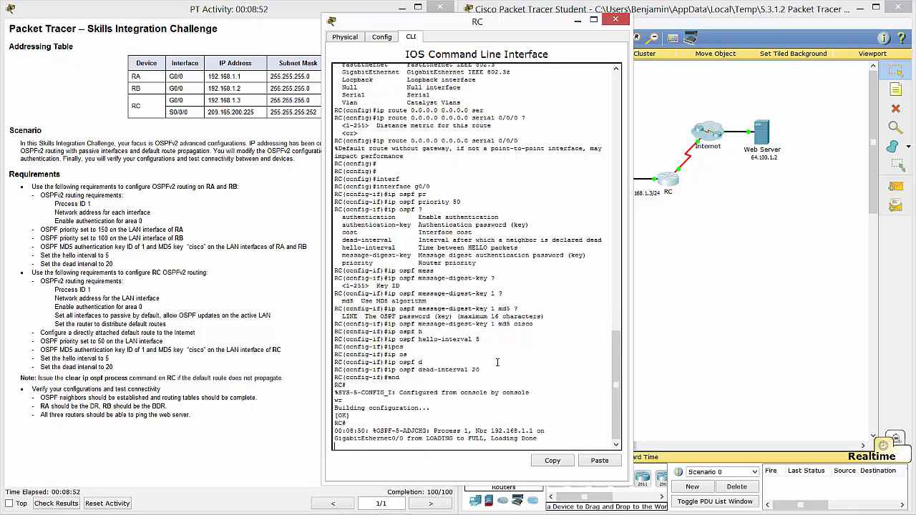
Step: Run 'show ip route' on RA: only connected 192.168.1.0/24 routes, no gateway of last resort
left_click(712, 328)
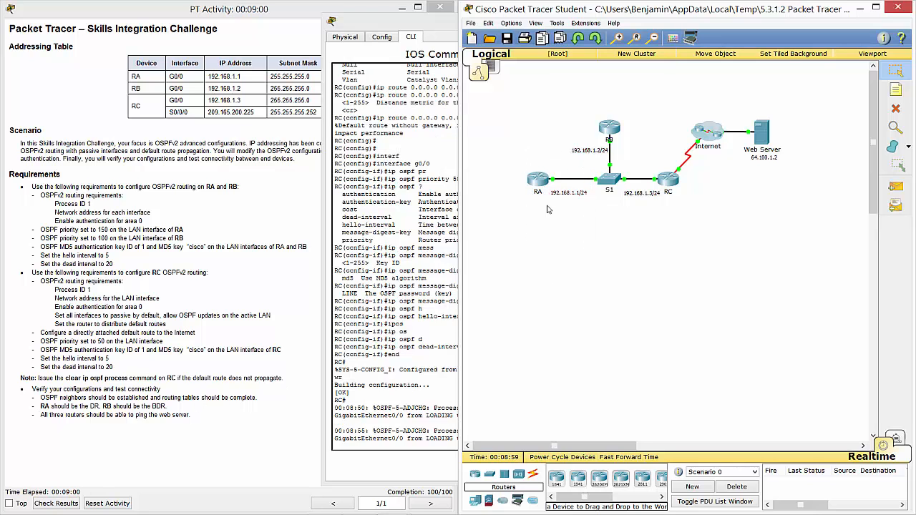
left_click(539, 180)
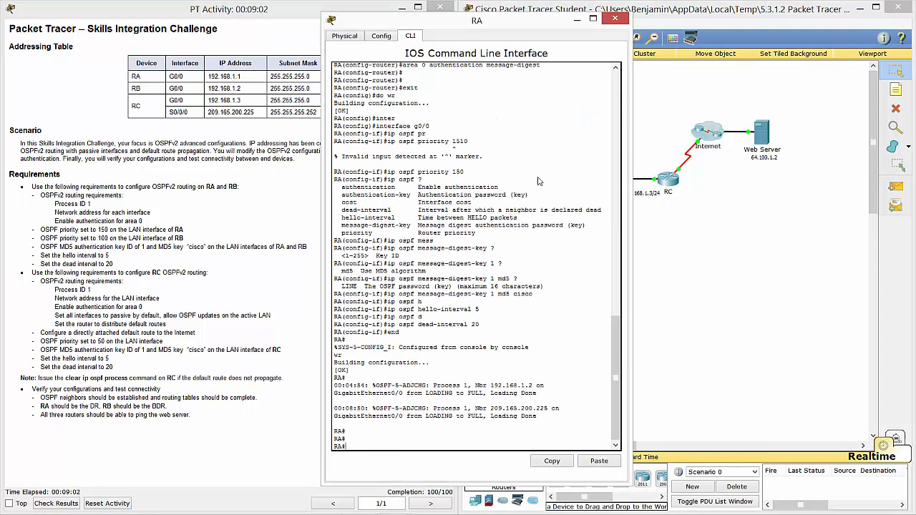
type("show ip route")
key("Return")
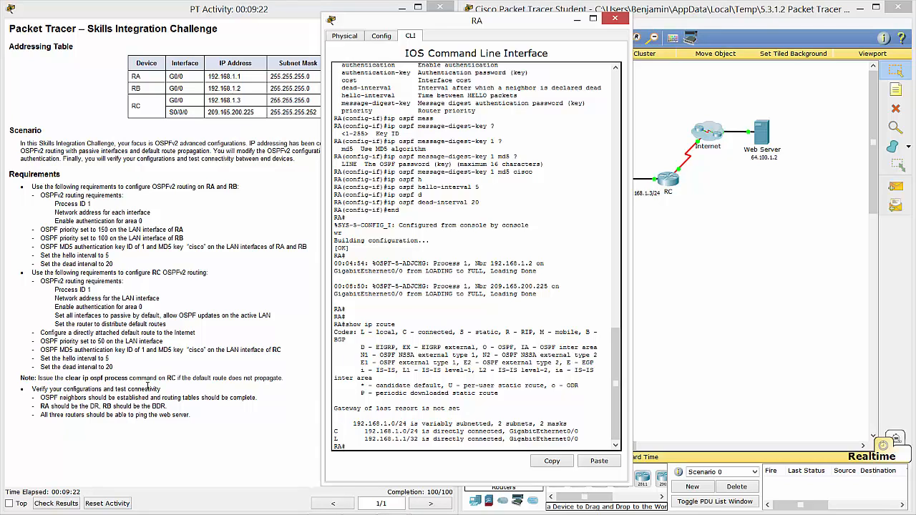
left_click(773, 346)
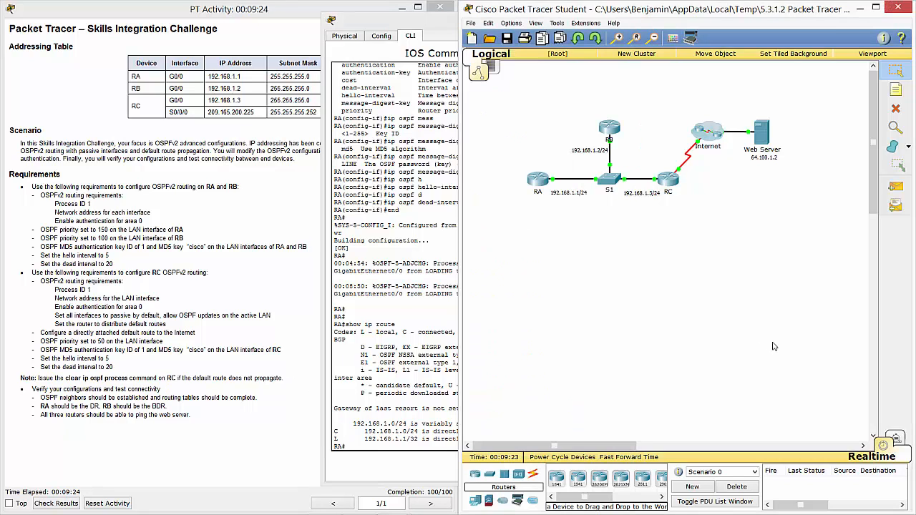
Step: Run 'clear ip ospf process' on RC and confirm 'yes' to reset OSPF
left_click(673, 182)
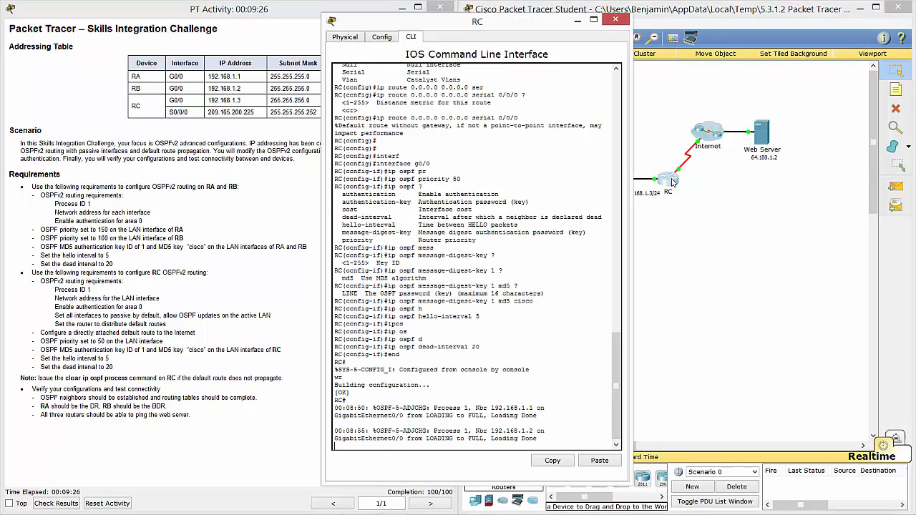
key("Return")
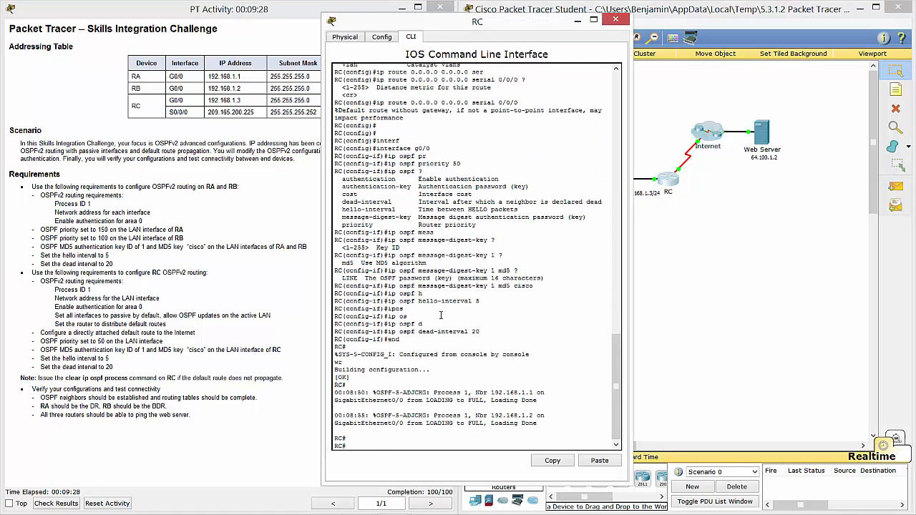
type("clear ip os")
key("Tab")
type("pr")
key("Tab")
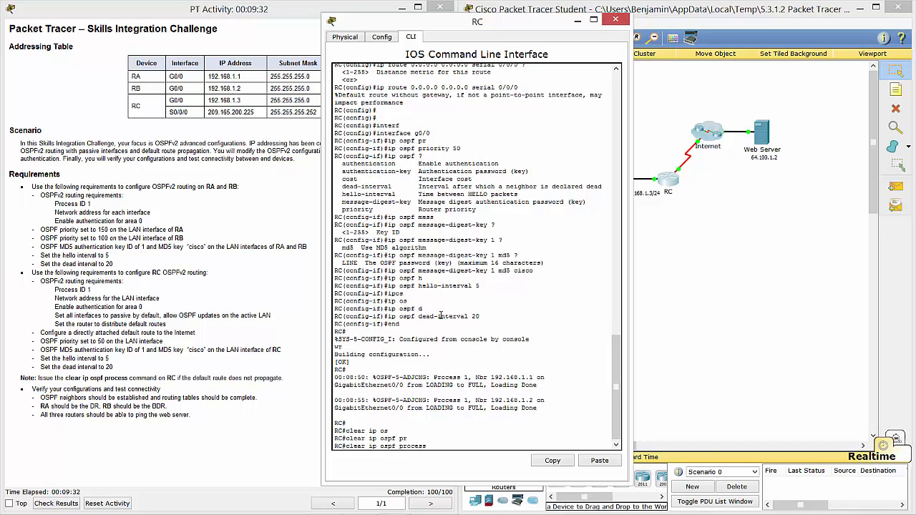
key("Return")
type("yes")
key("Return")
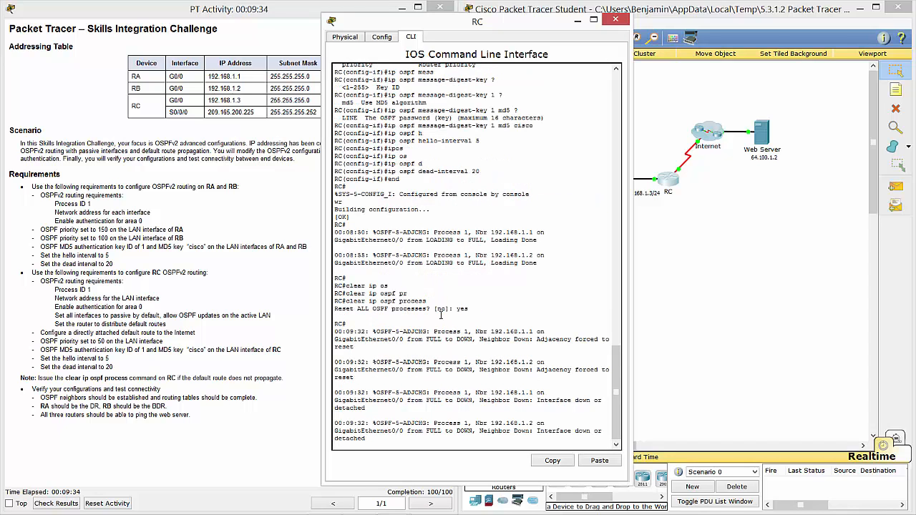
key("Return")
key("Return")
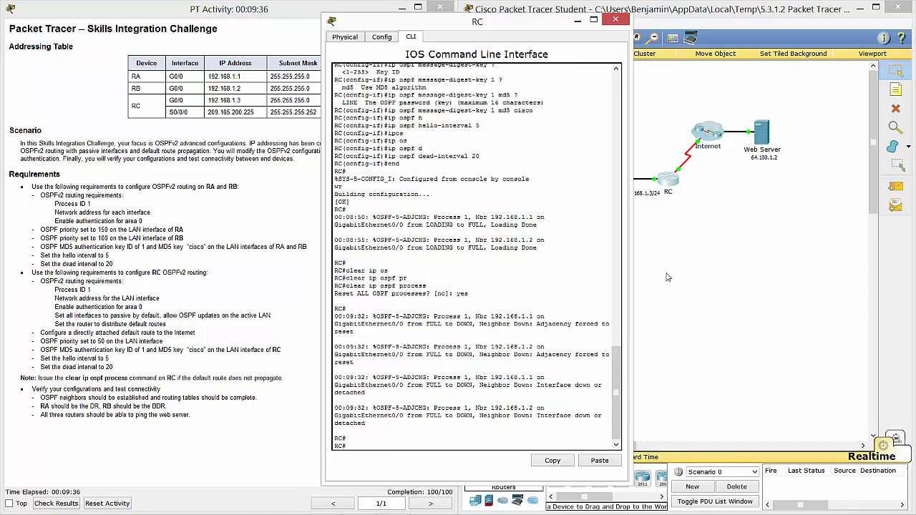
left_click(643, 255)
Step: Rerun 'show ip route' on RA until the O*E2 default route via 192.168.1.3 appears
left_click(538, 180)
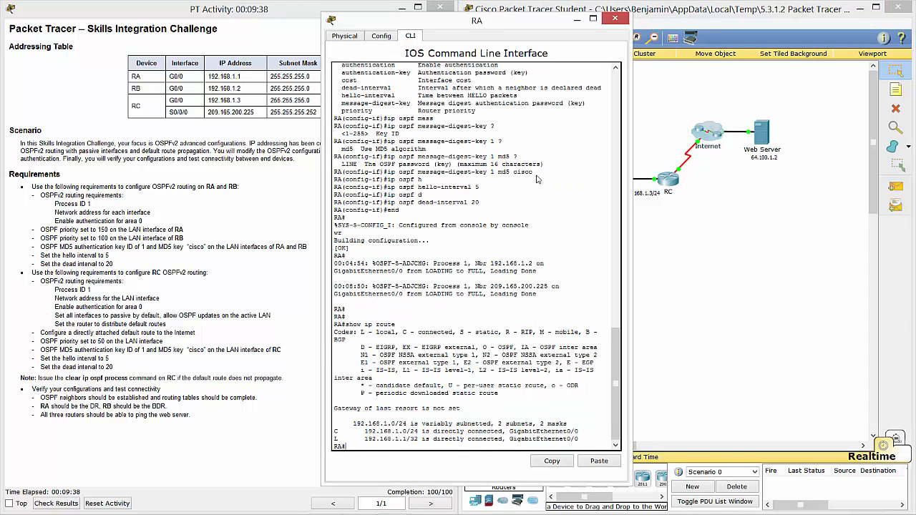
key("Return")
key("Return")
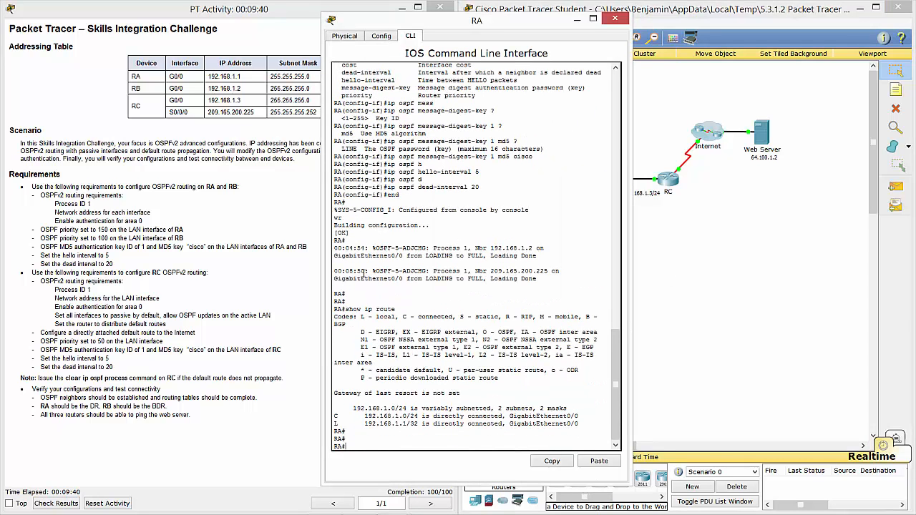
type("show ip route")
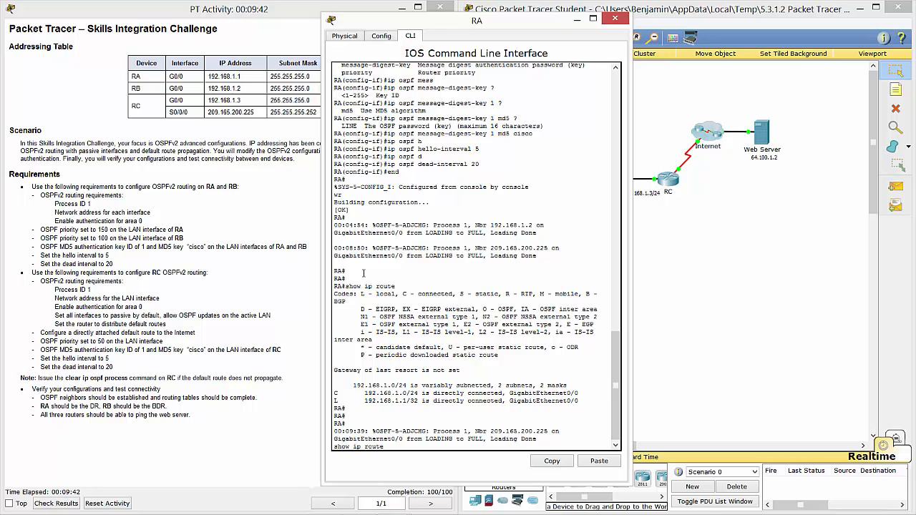
key("Return")
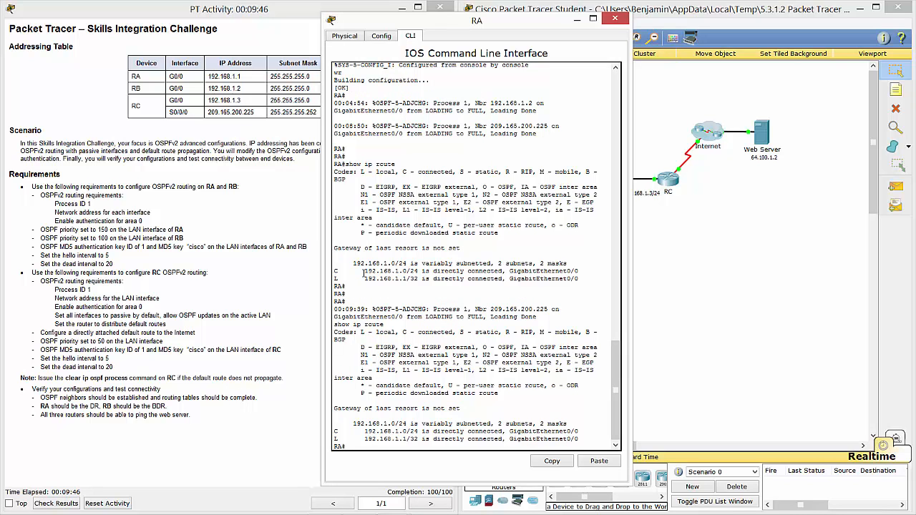
key("Up")
key("Return")
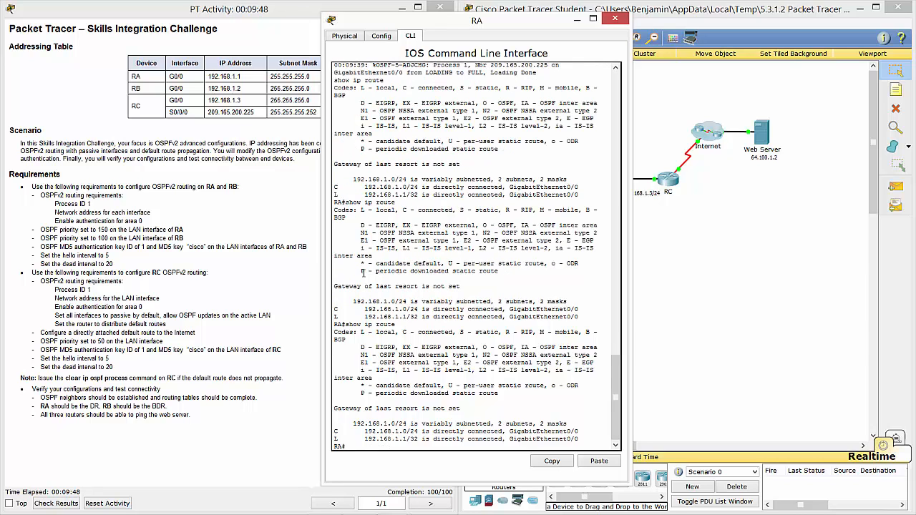
key("Up")
key("Return")
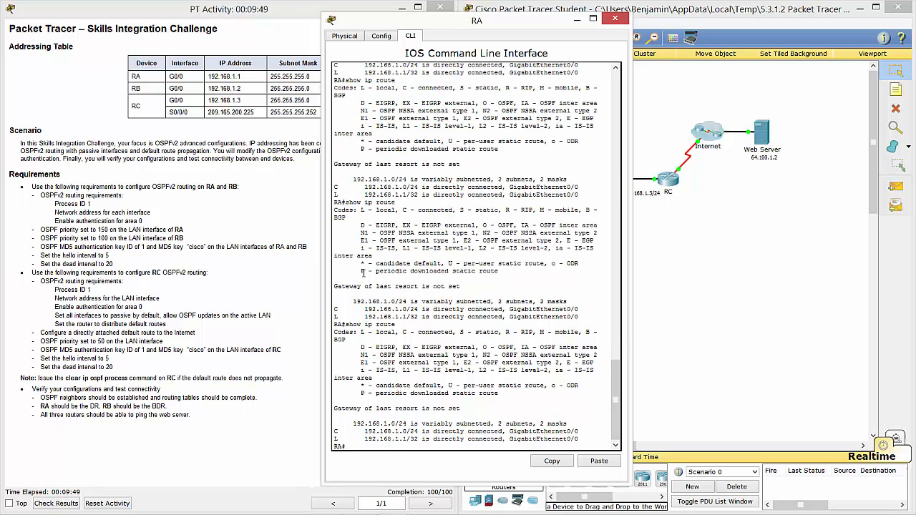
left_click(719, 265)
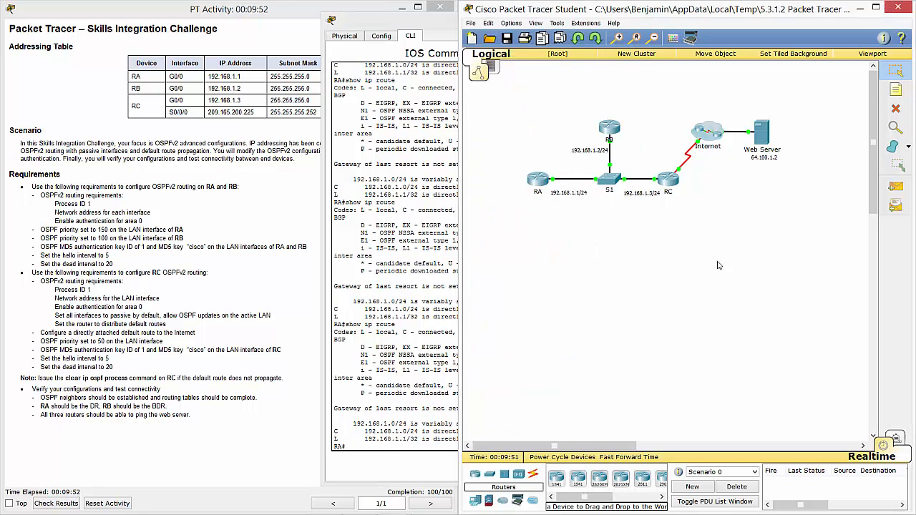
left_click(415, 292)
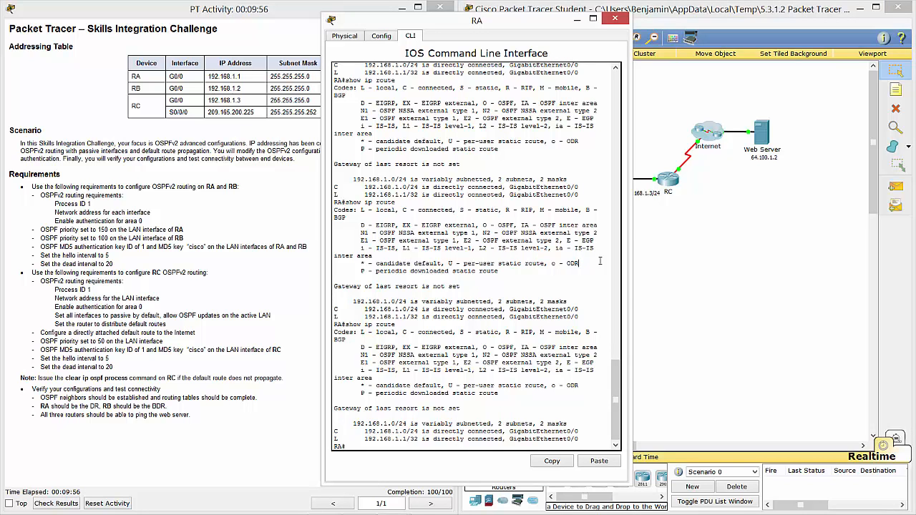
key("Up")
key("Return")
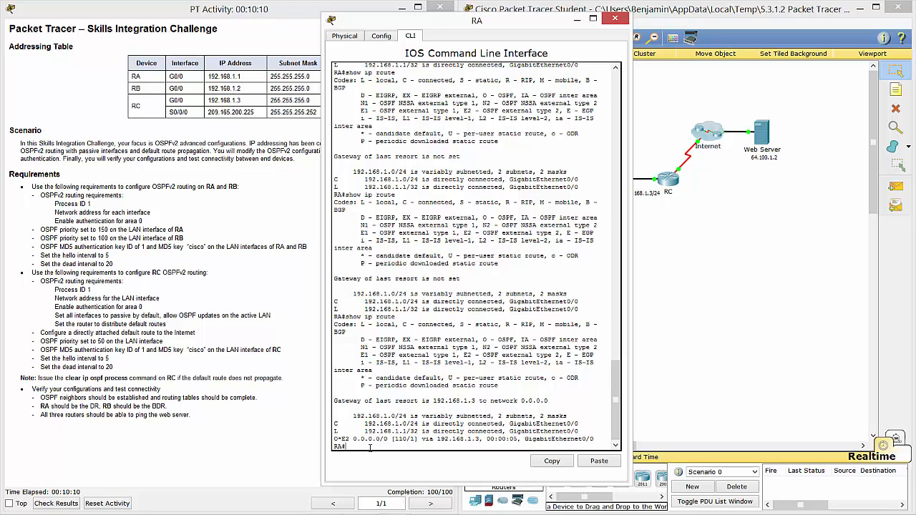
Step: List RA's OSPF neighbors, showing RB as BDR and RC as DROTHER
type("show ip ospf ne")
key("Tab")
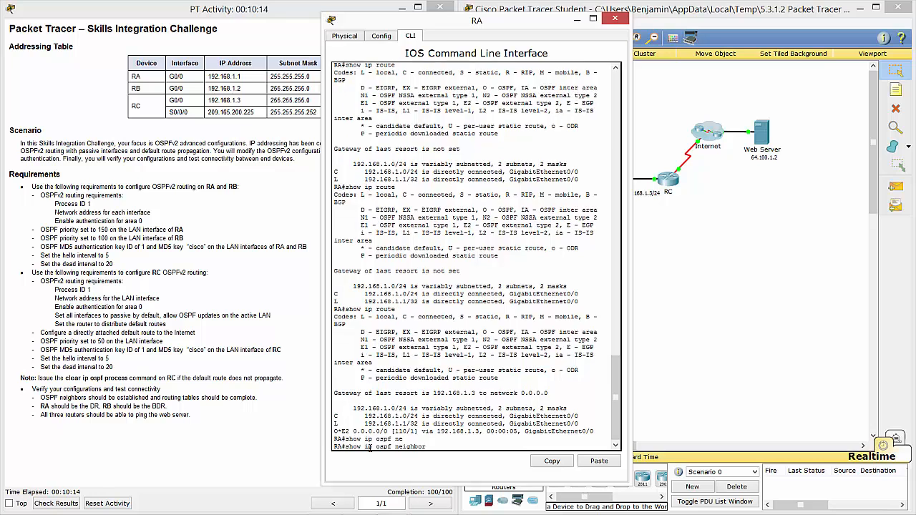
key("Return")
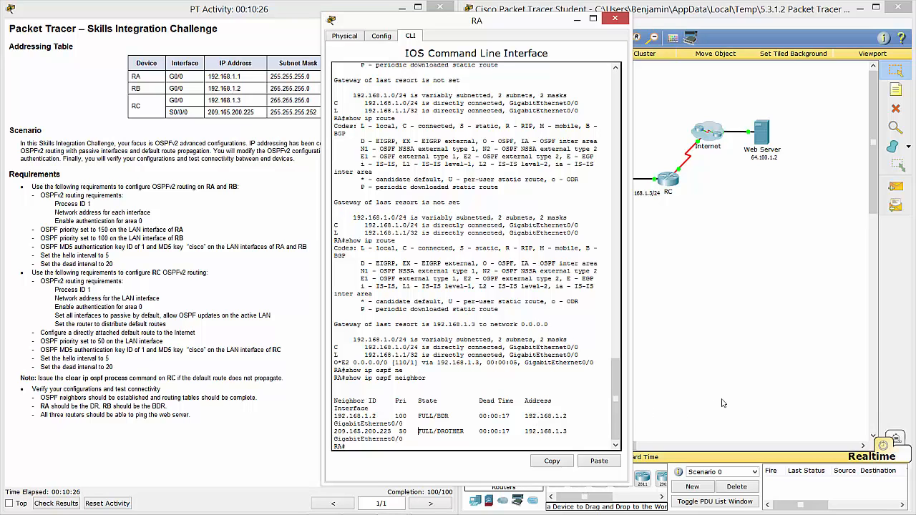
left_click_drag(629, 408, 767, 399)
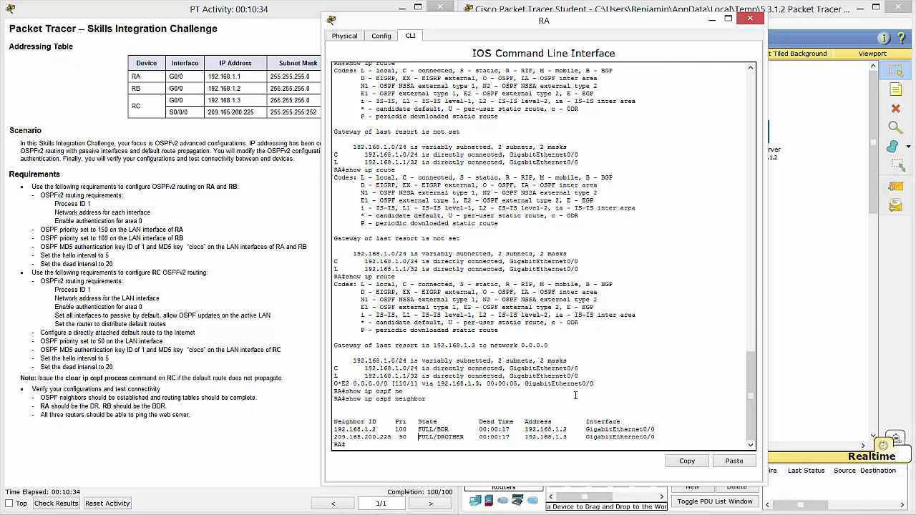
left_click(804, 309)
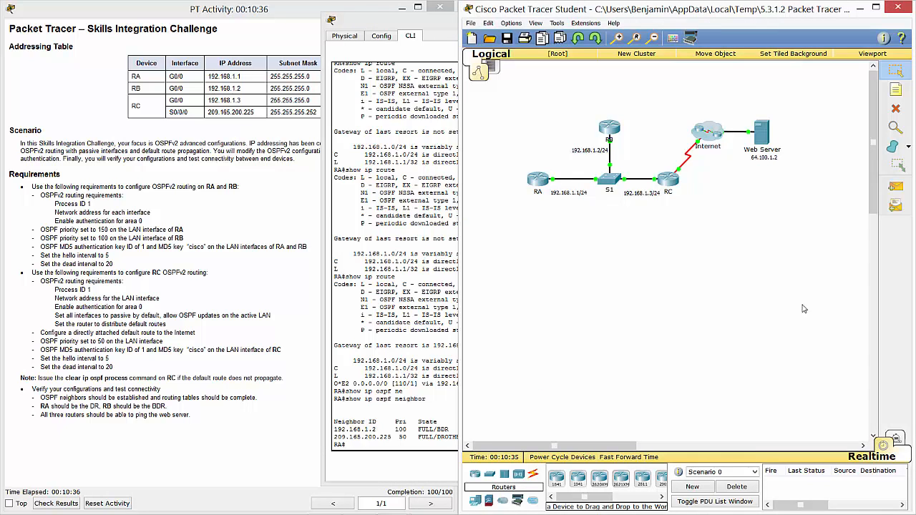
Step: Reopen RA's console and ping 64.100.1.2, getting 4 of 5 replies
left_click(398, 434)
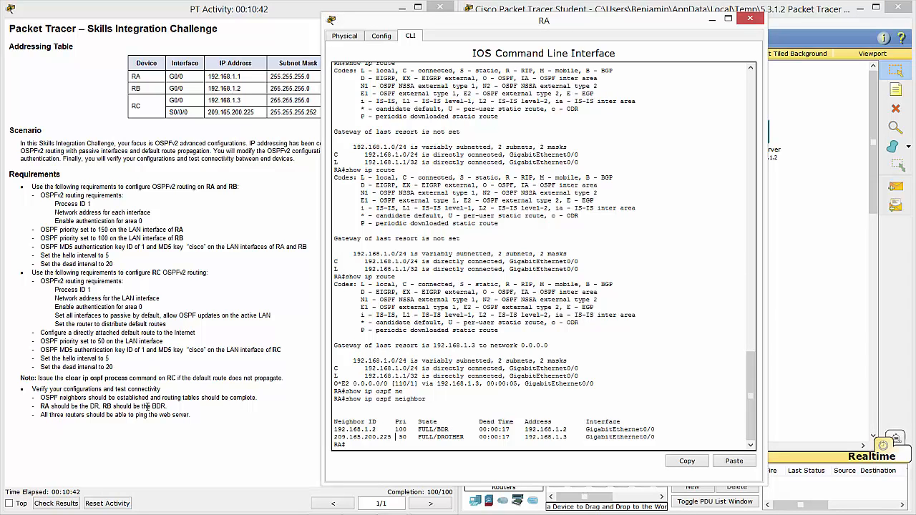
left_click(760, 20)
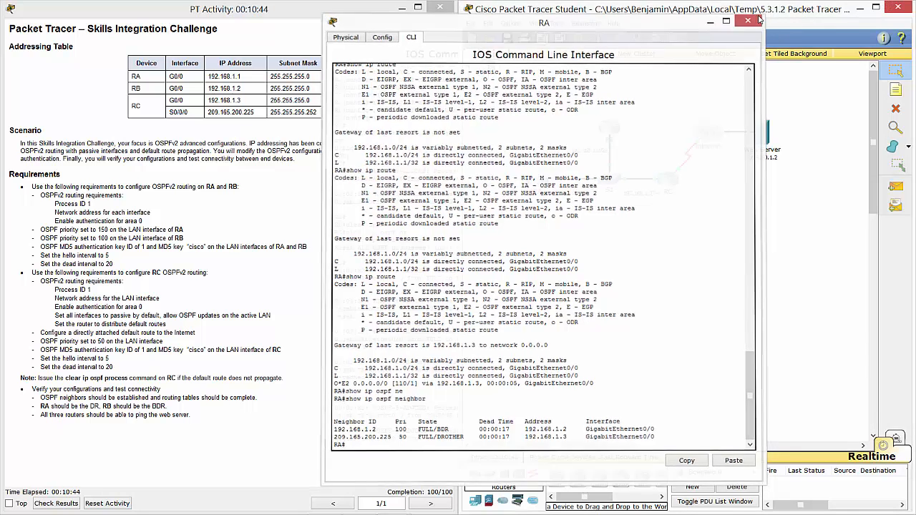
left_click(545, 181)
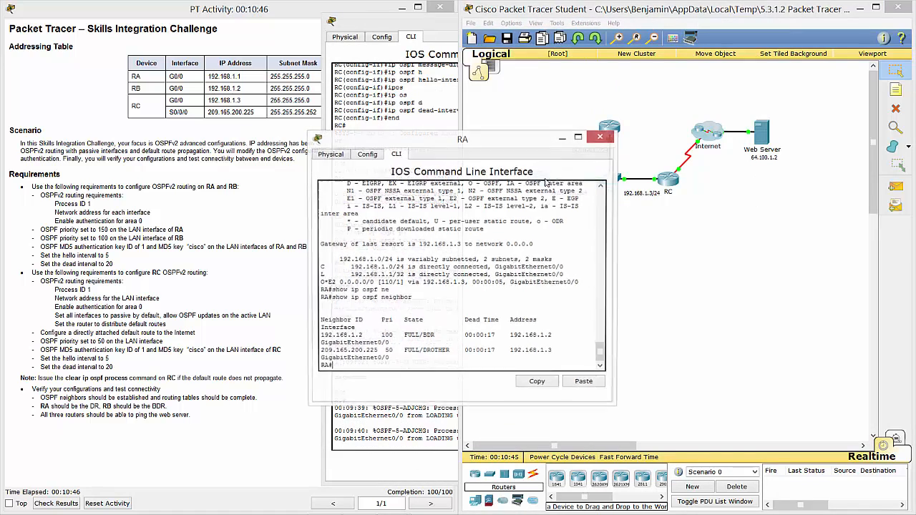
type("ping ")
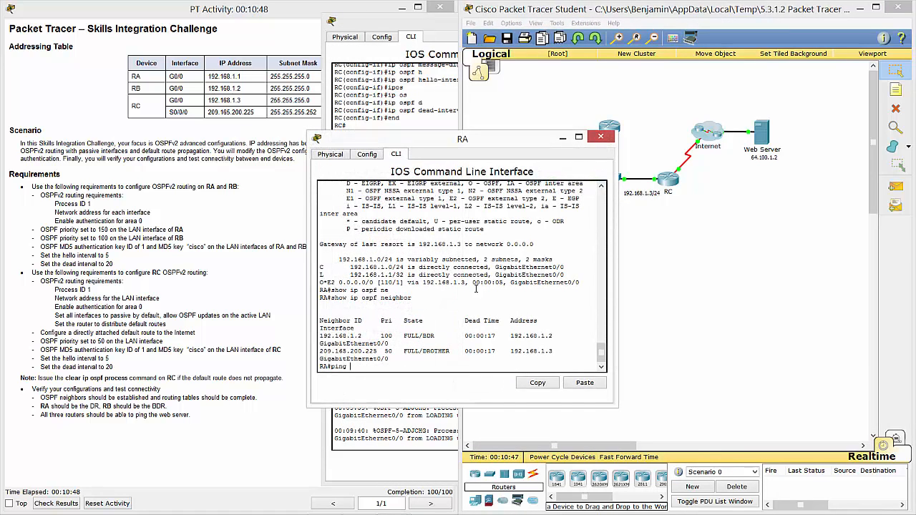
type("64.100.1.2")
key("Return")
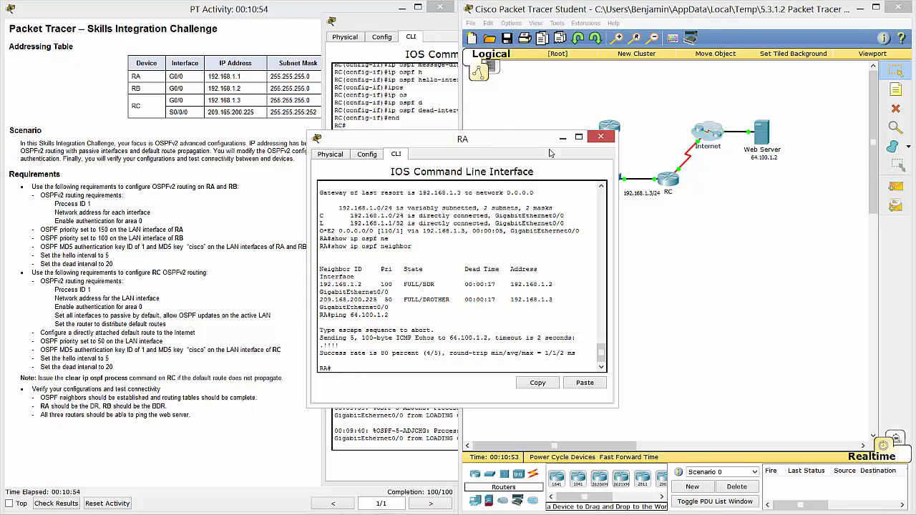
Step: From RB's console, retry the mistyped ping after correcting the address to 64.100.1.2
left_click(601, 136)
left_click(607, 129)
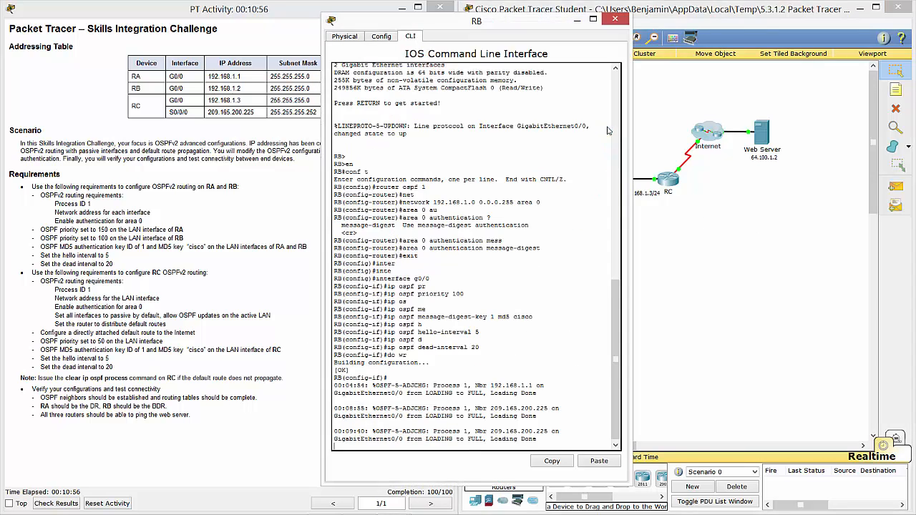
type("ping 64.100..2")
key("Return")
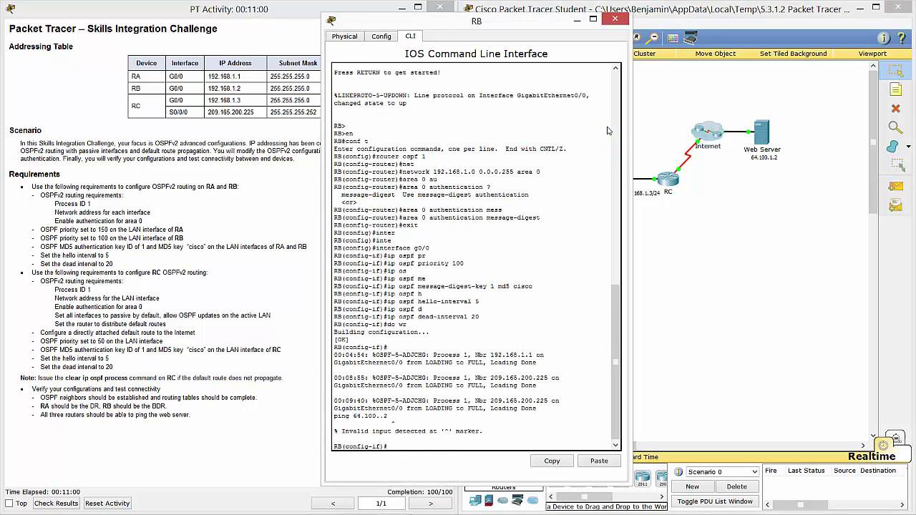
key("Up")
key("Left")
key("Left")
key("Down")
key("Up")
key("Left")
key("Left")
type("1.")
key("Return")
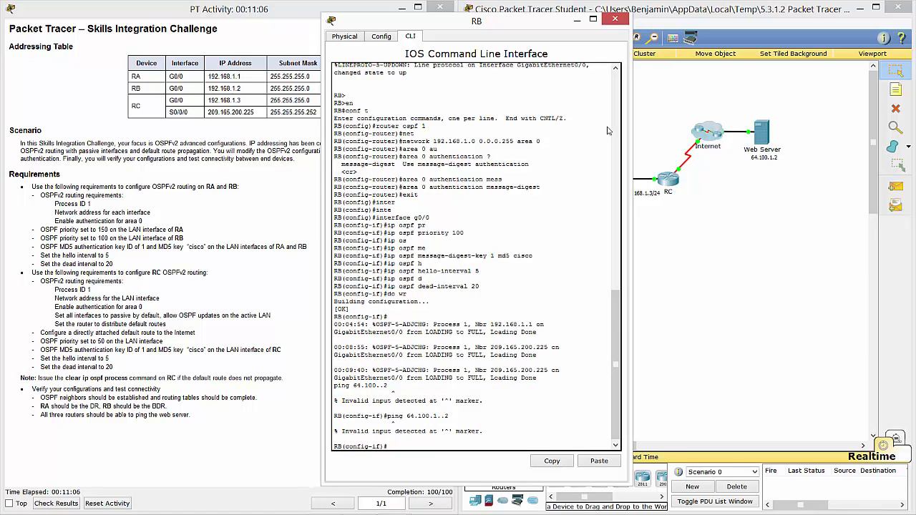
Step: Run 'do ping 64.100.1.2' on RB for 5/5 replies and close RB's console
type("do ping 64.100.1.2")
key("Return")
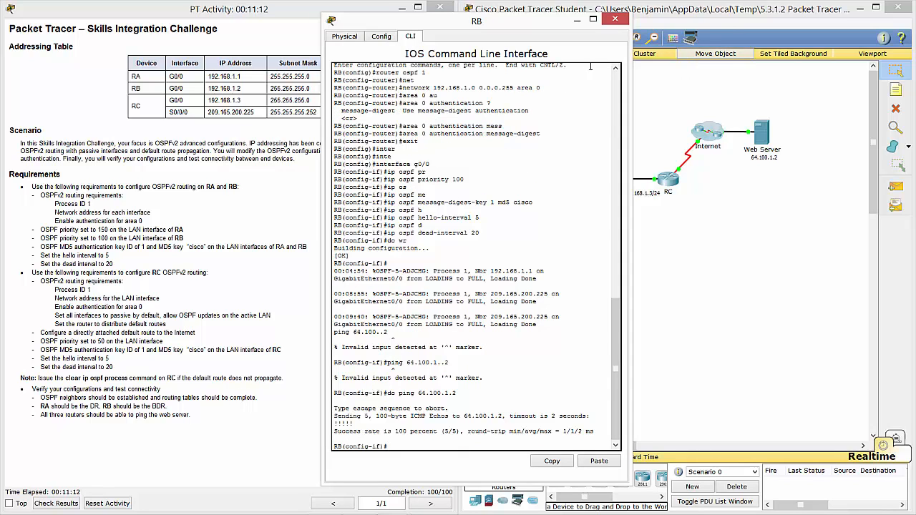
left_click(613, 19)
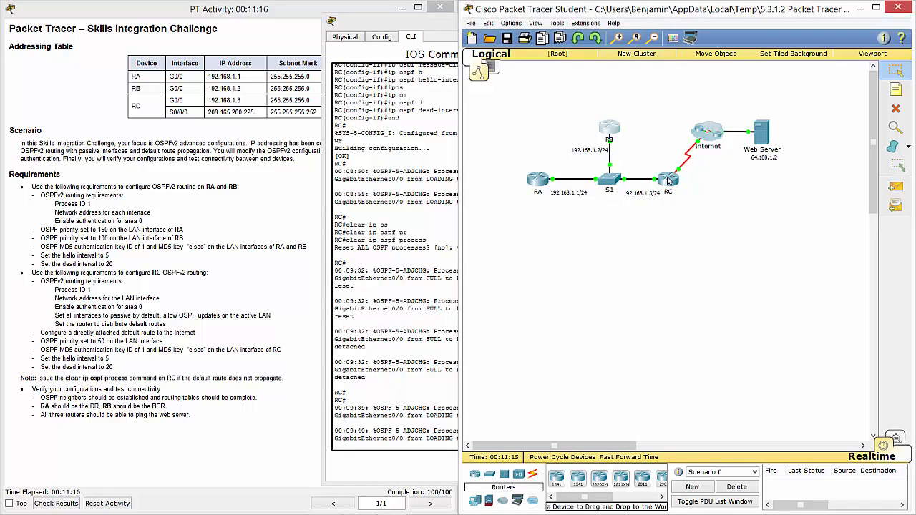
Step: Ping 64.100.1.2 from RC, getting 5 of 5 replies, then close RC's console
left_click(667, 181)
key("Return")
key("Return")
key("Return")
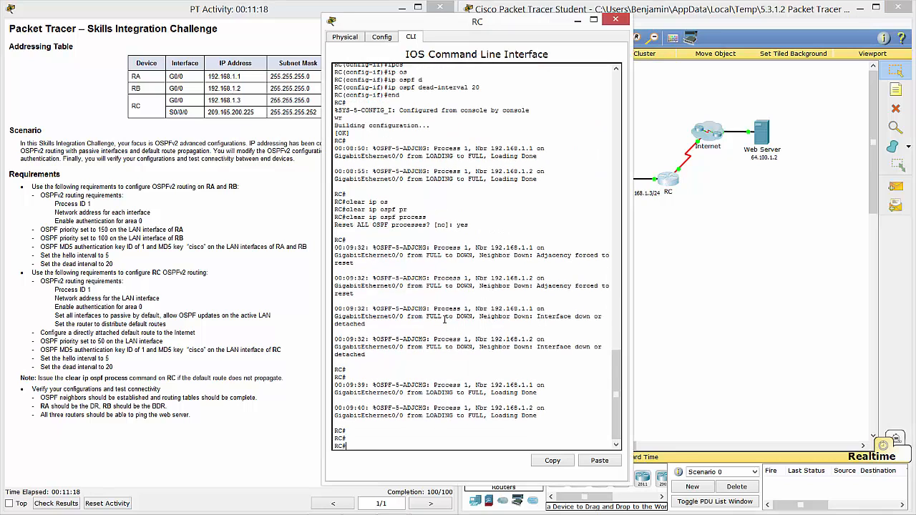
type("ping 64.100.1.2")
key("Return")
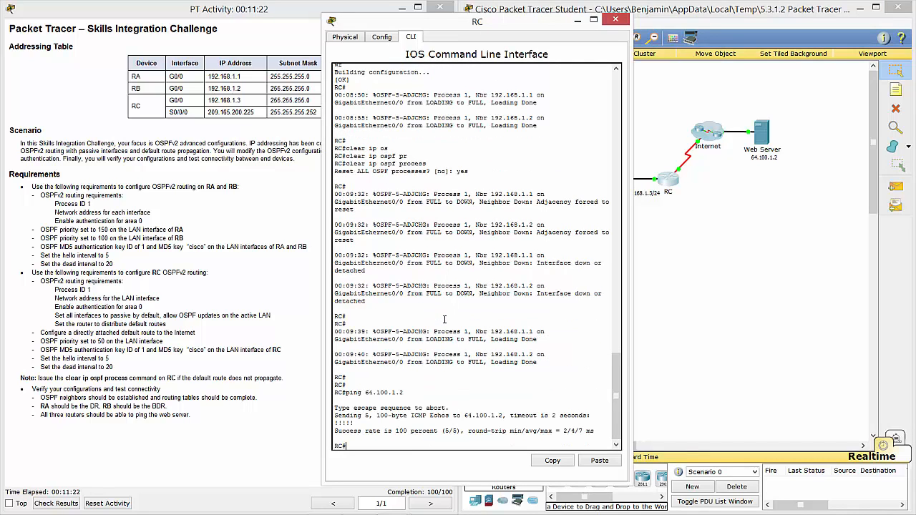
left_click(615, 20)
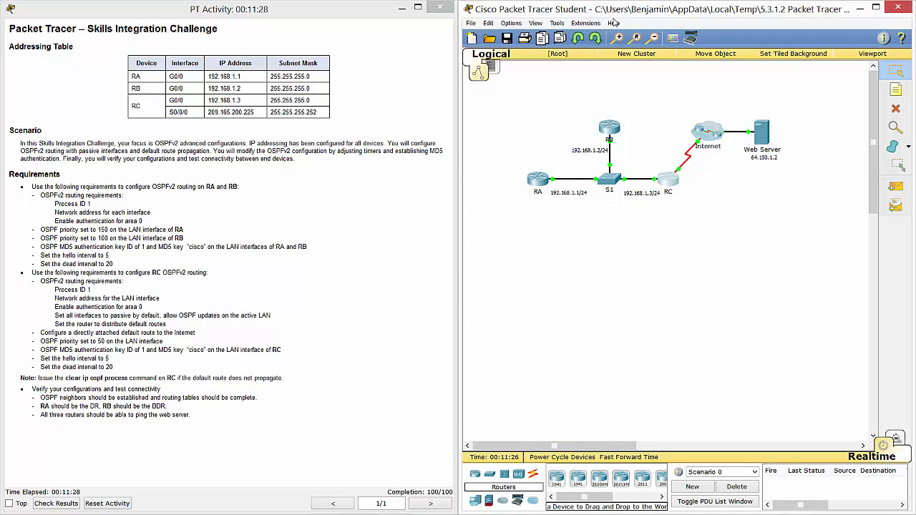
mouse_move(814, 506)
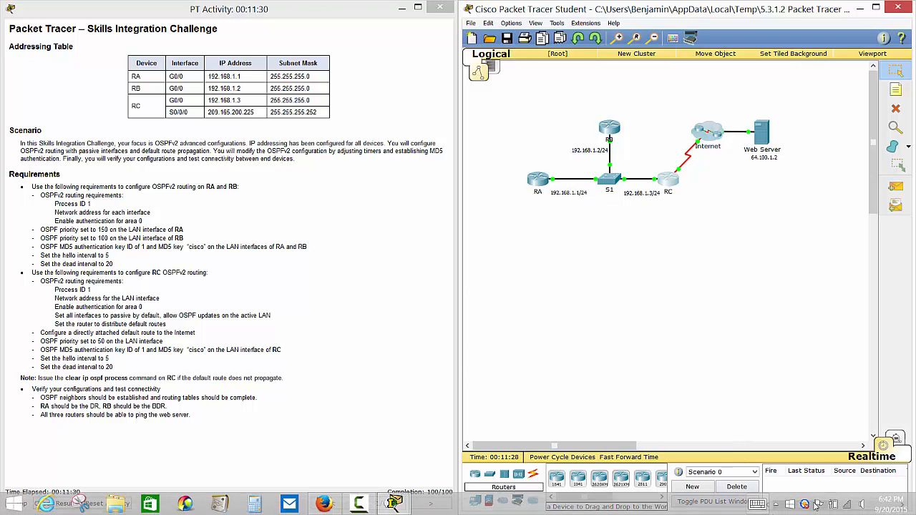